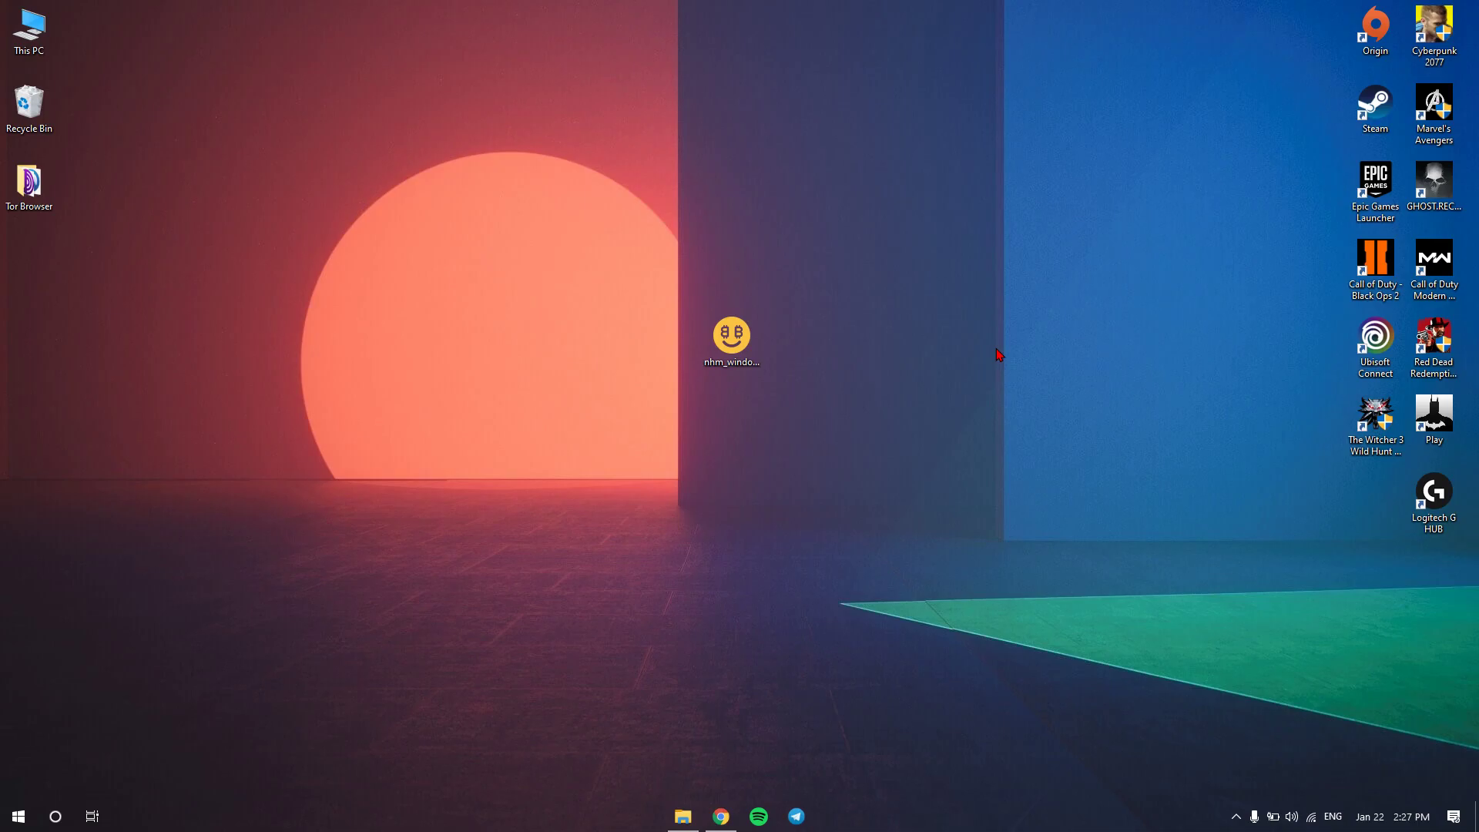
# Step: Switch to Chrome and bring up NiceHash's Download Center page from the "nicehash download" search, closing the extra NiceHash tab
pyautogui.click(721, 814)
pyautogui.click(290, 87)
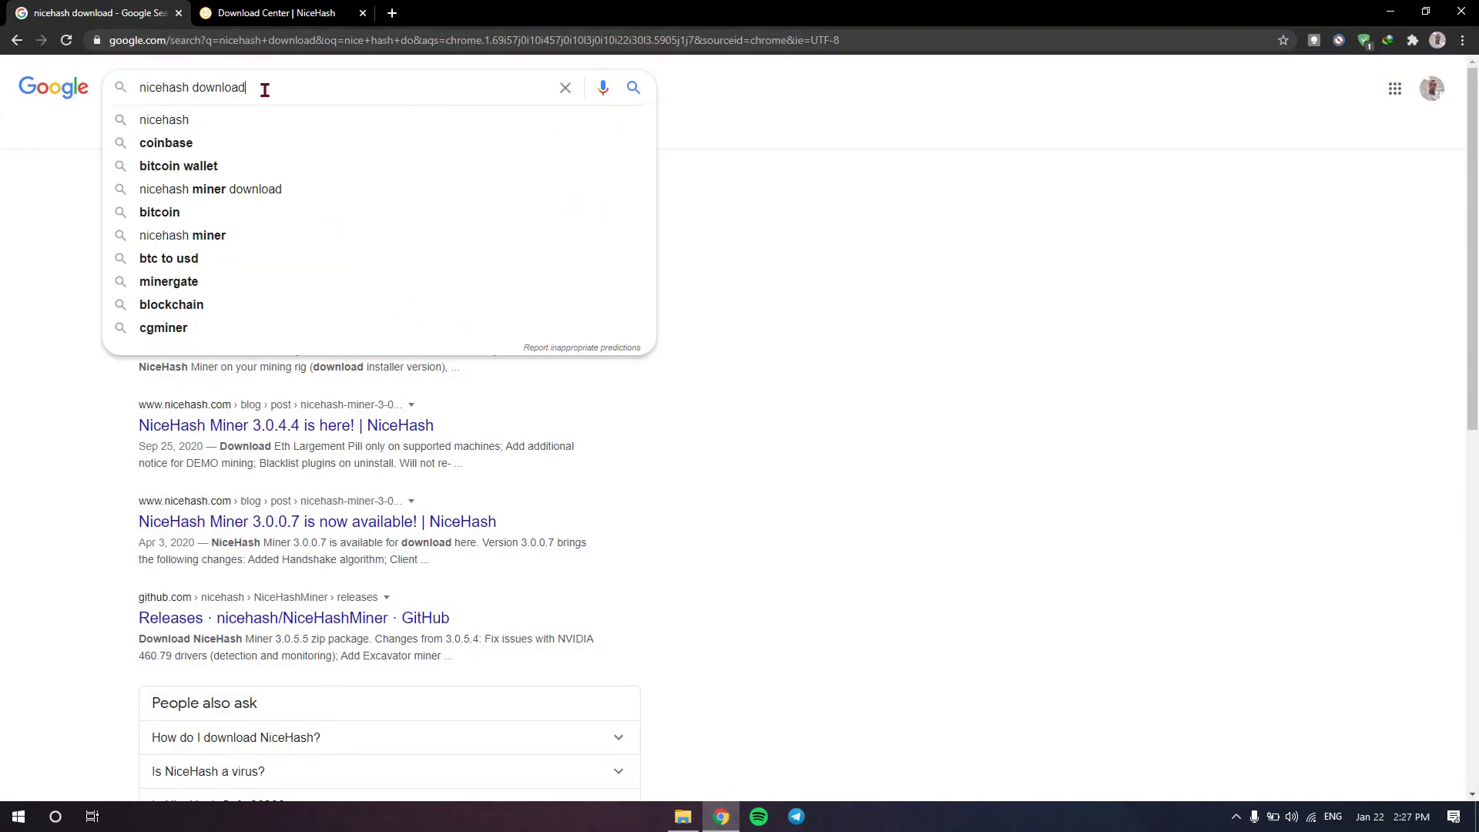
pyautogui.click(52, 230)
pyautogui.click(329, 81)
pyautogui.press('Escape')
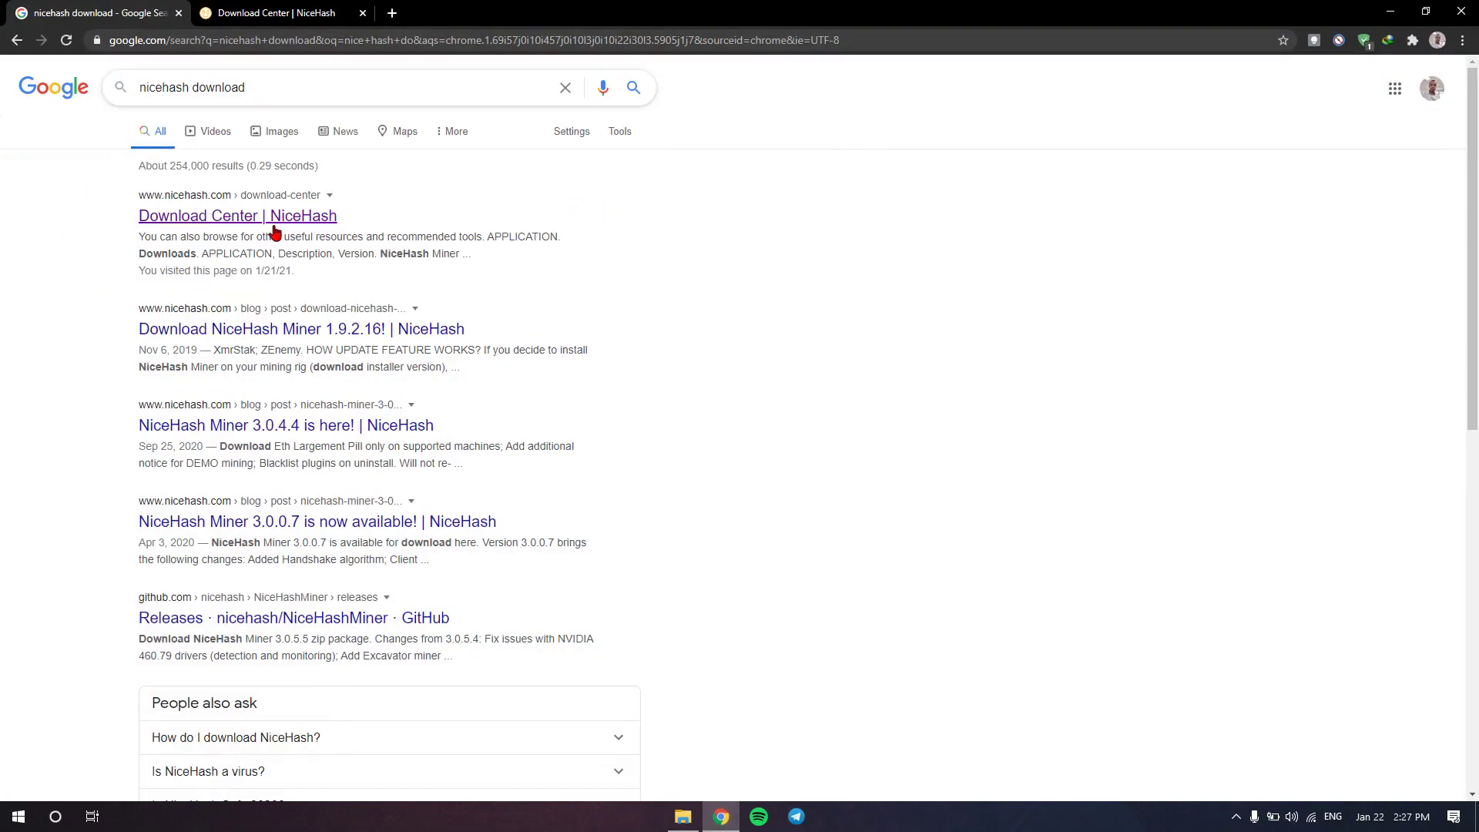
pyautogui.rightClick(270, 220)
pyautogui.click(300, 229)
pyautogui.click(320, 8)
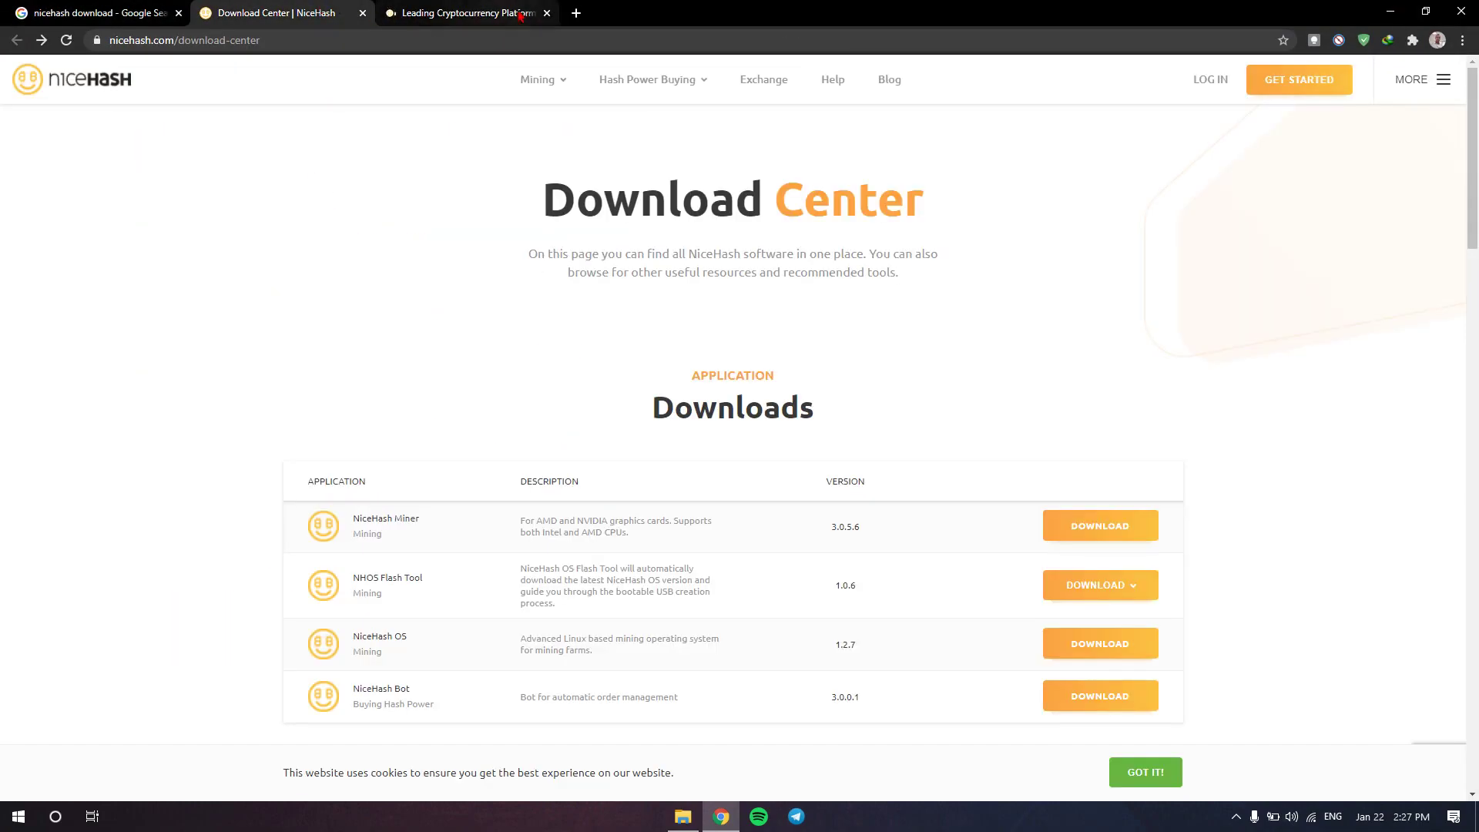
pyautogui.click(547, 13)
# Step: Start downloading the NiceHash Miner 3.0.5.6 installer from its GitHub release page and cancel the transfer
pyautogui.scroll(-2, 572, 241)
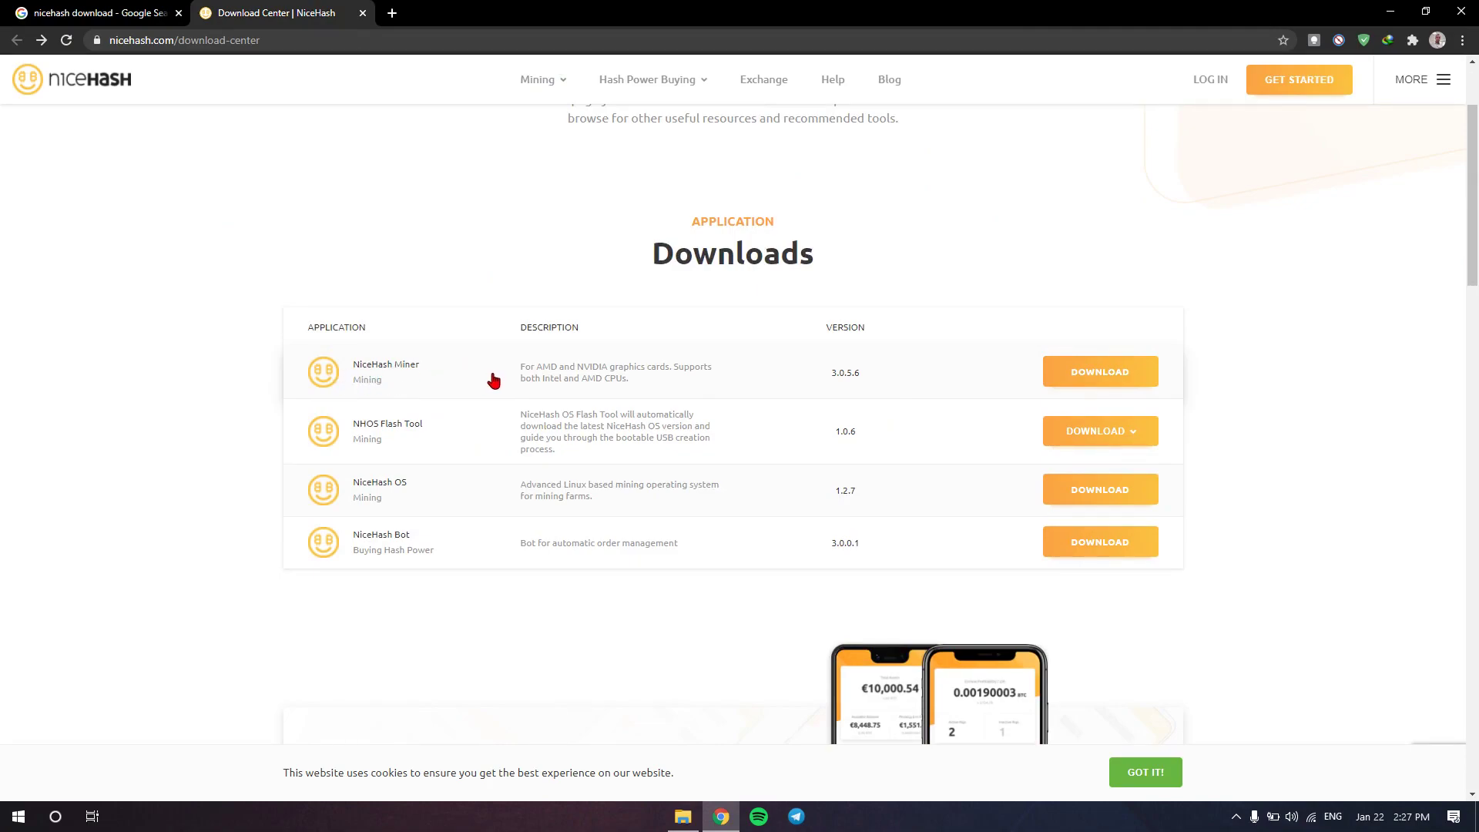
pyautogui.click(1112, 388)
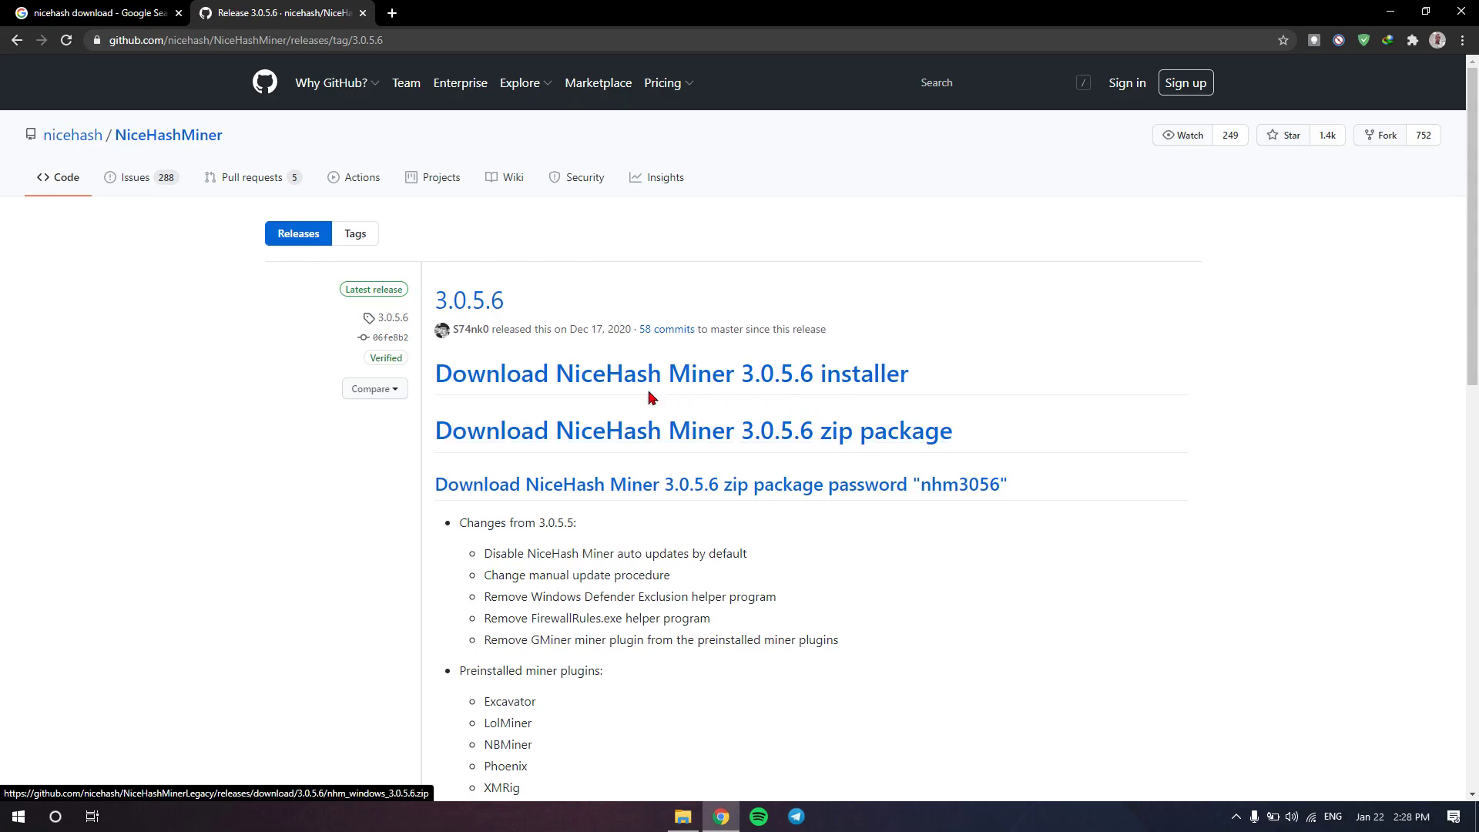
pyautogui.click(833, 393)
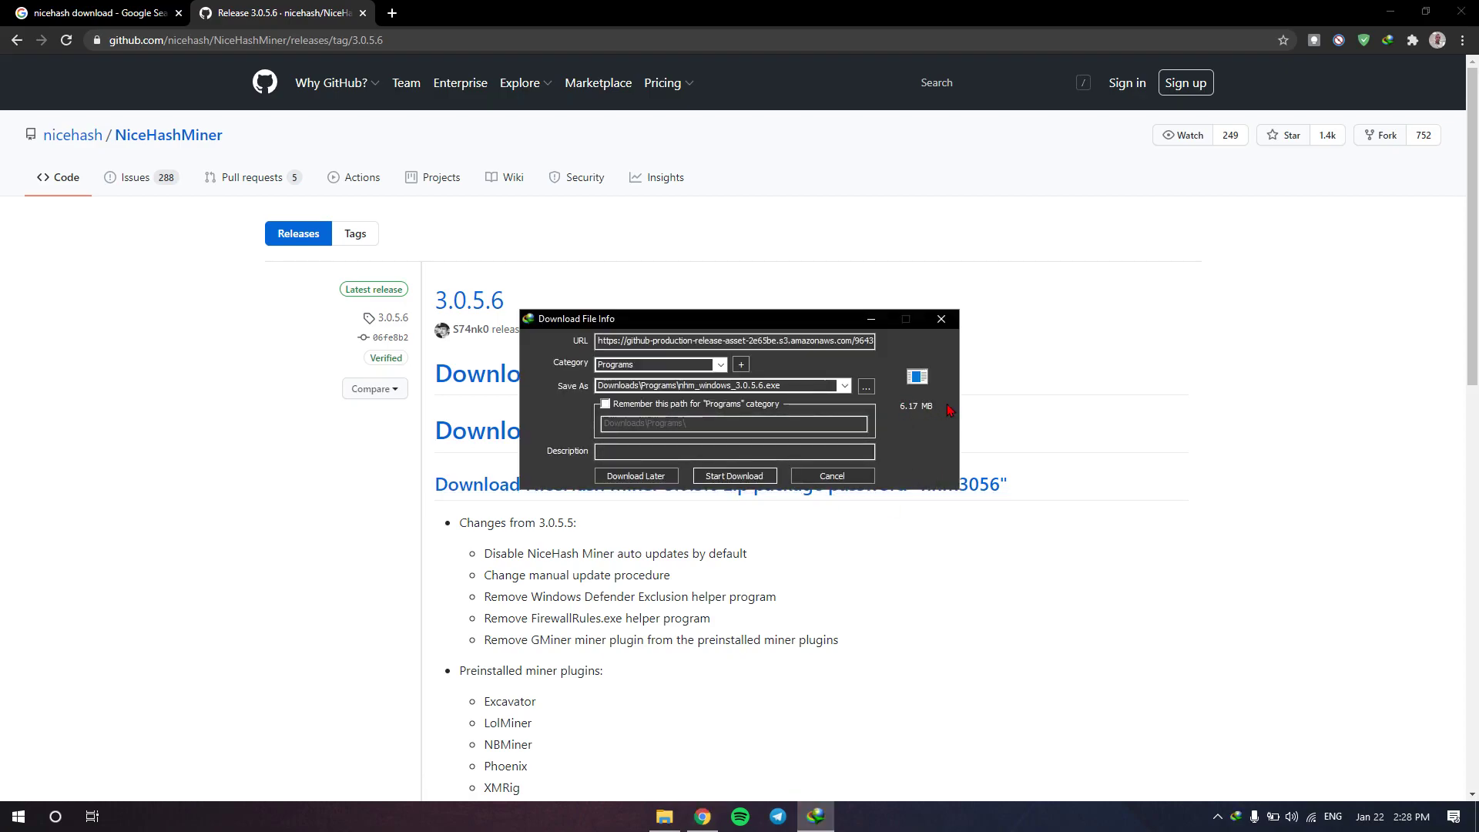
pyautogui.click(742, 477)
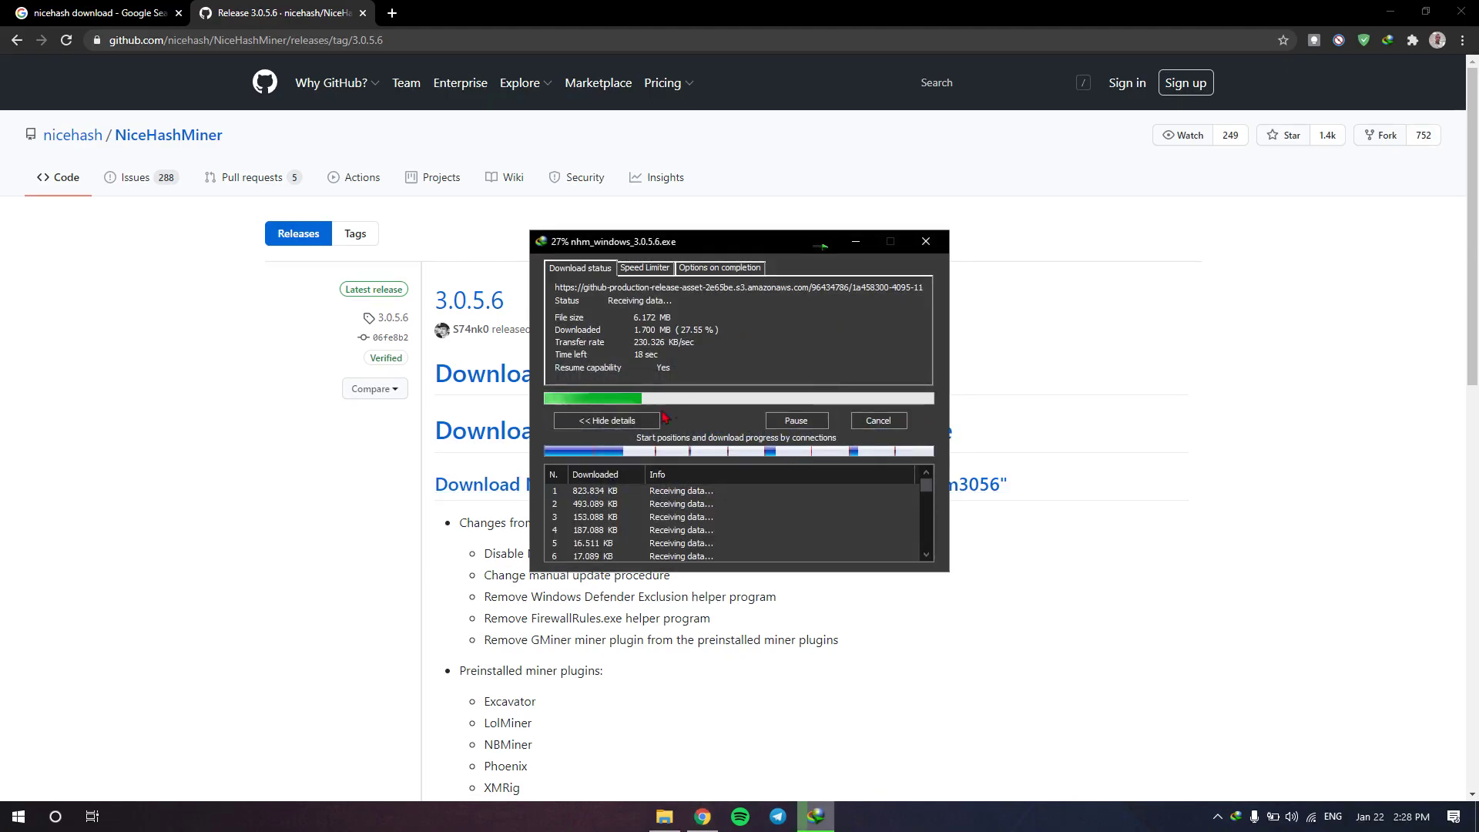
pyautogui.click(898, 425)
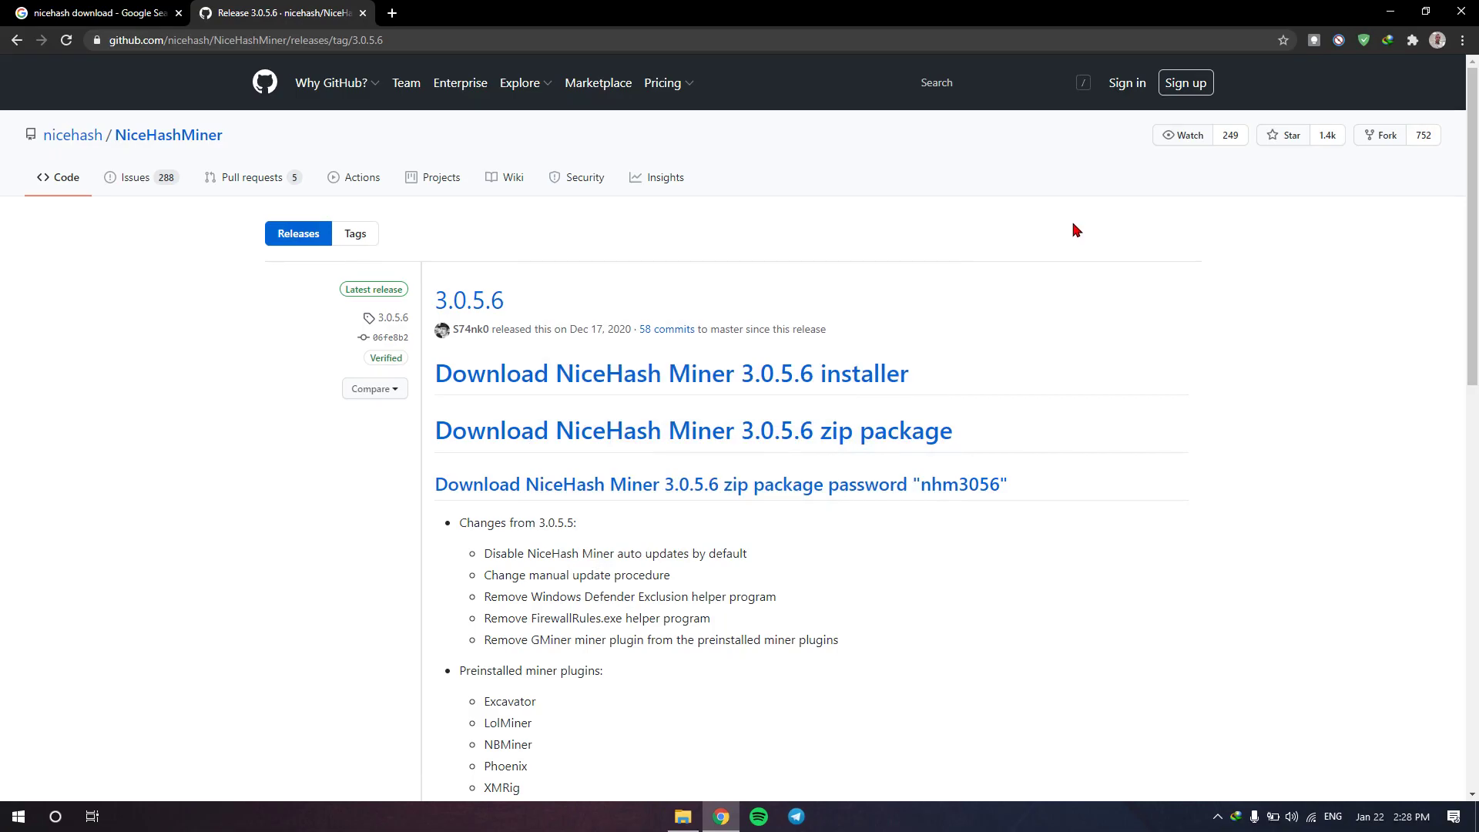
# Step: Look over the NiceHash account registration form and its consent options, and go to the login page
pyautogui.hotkey('alt', 'Left')
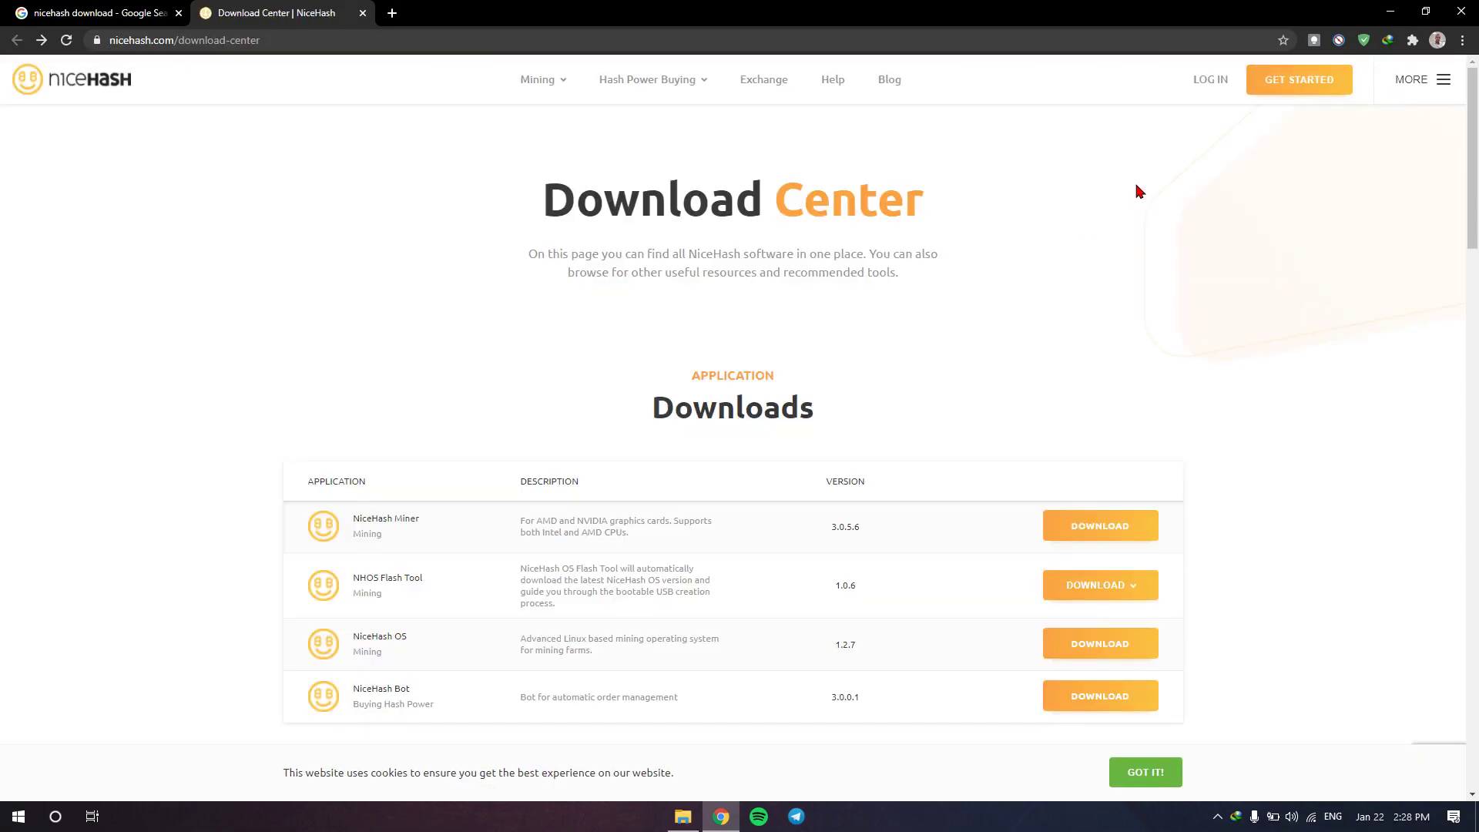
pyautogui.click(1311, 89)
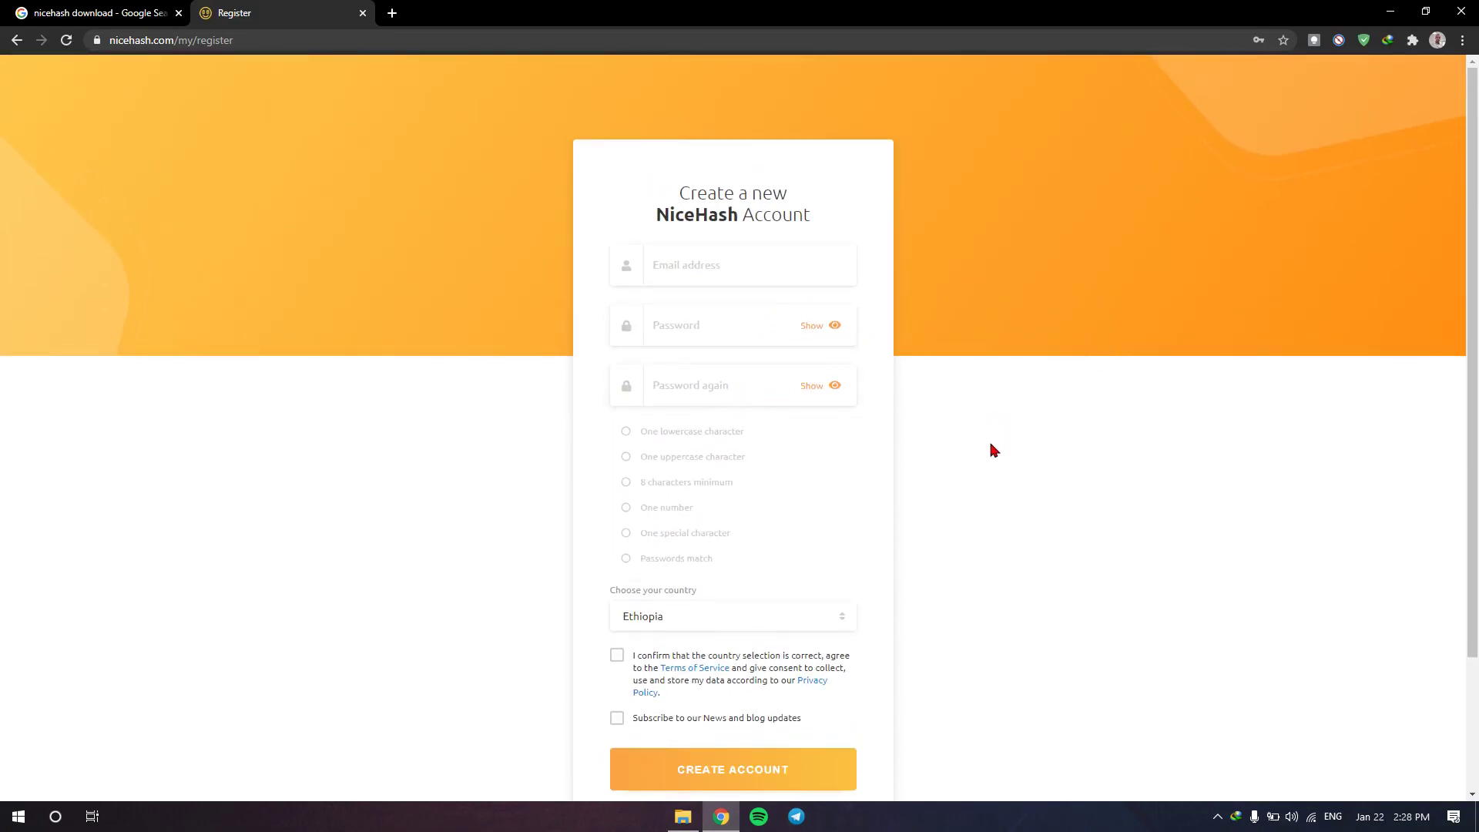
pyautogui.scroll(-1, 791, 515)
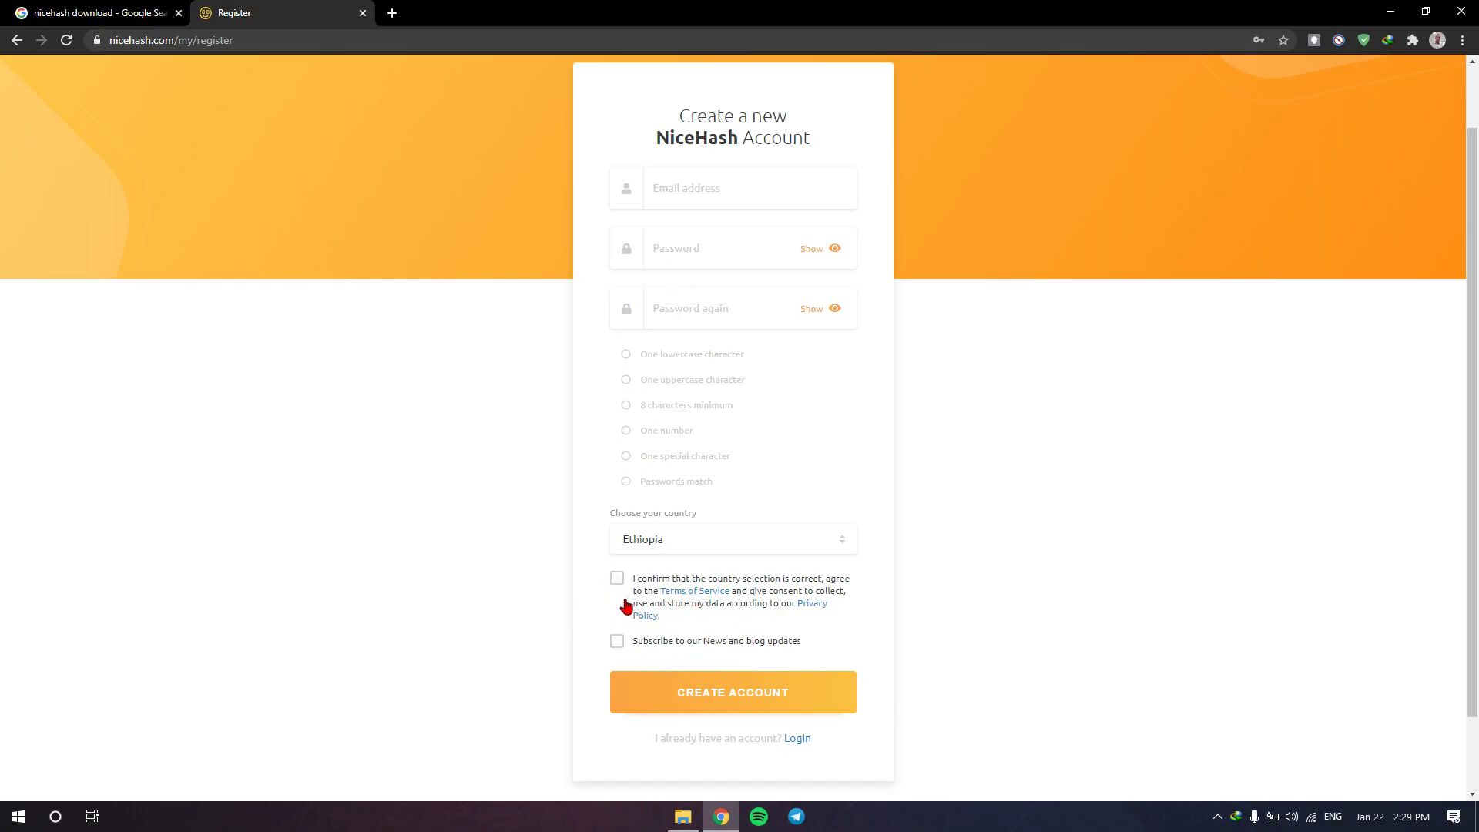
pyautogui.click(617, 641)
pyautogui.click(617, 642)
pyautogui.hotkey('alt', 'Left')
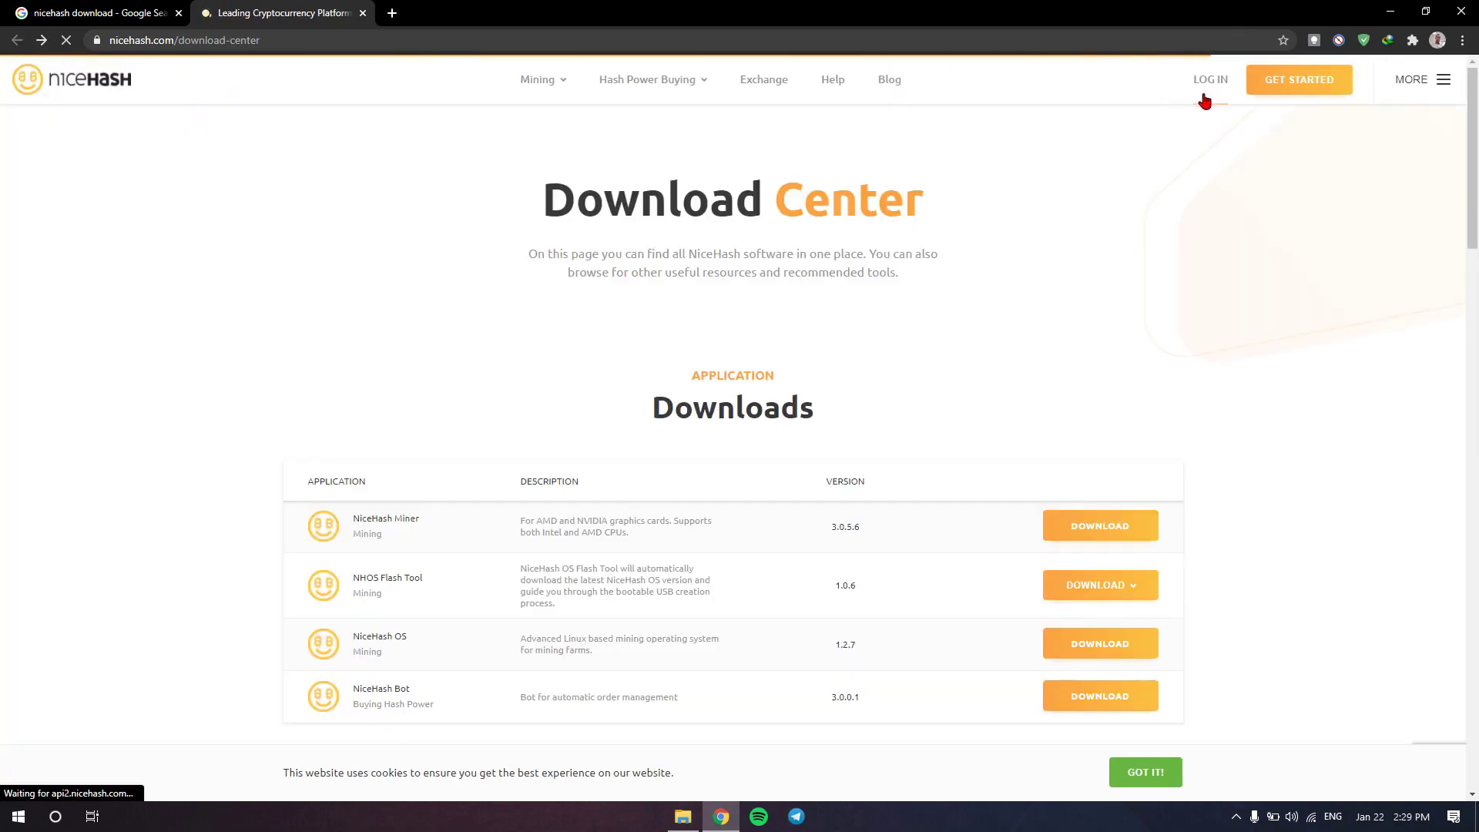
pyautogui.click(1206, 94)
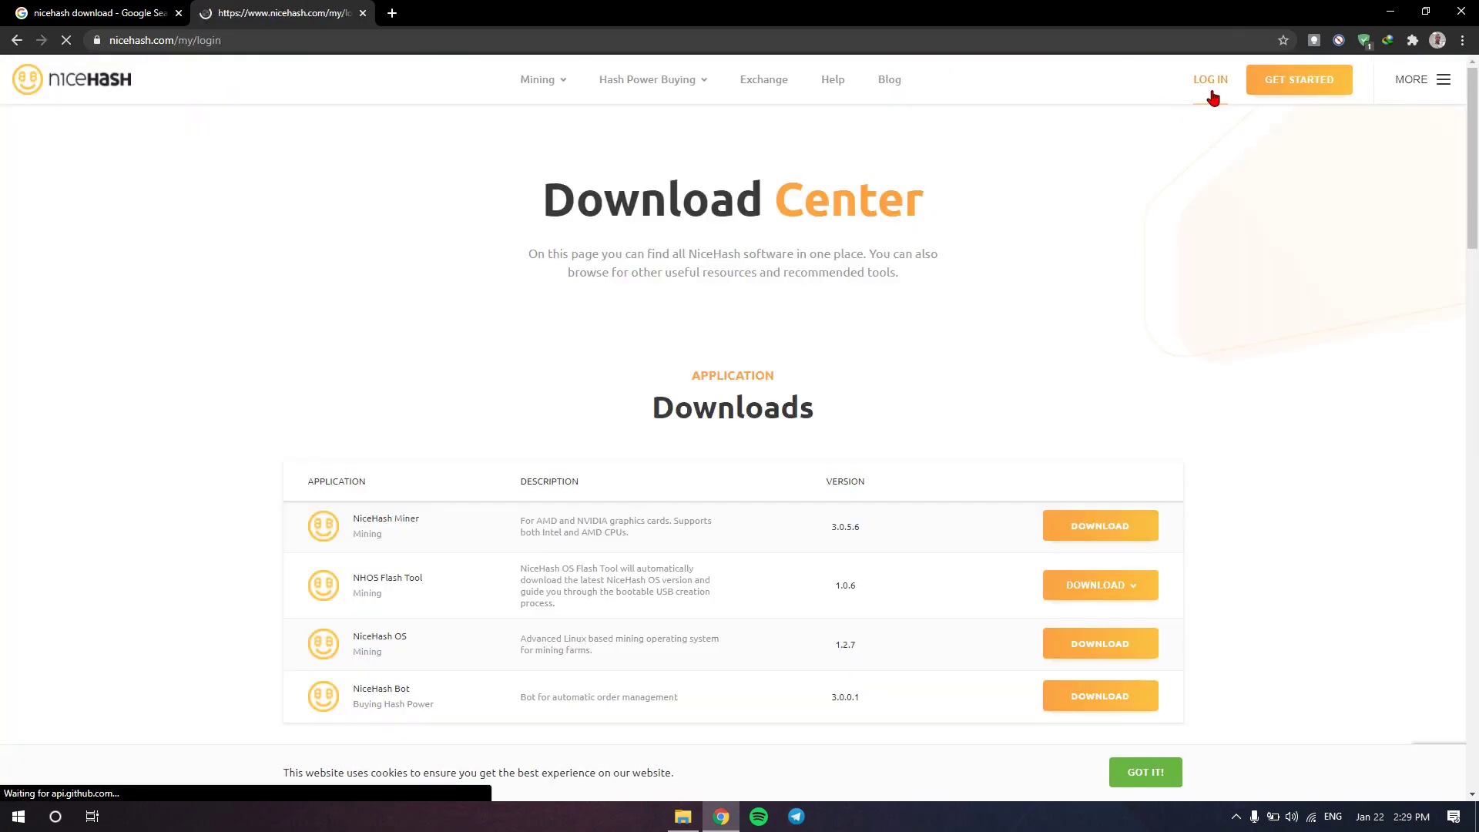
# Step: Minimize the browser and launch the nhm_windows_3.0.5.6 installer from the desktop
pyautogui.click(1390, 11)
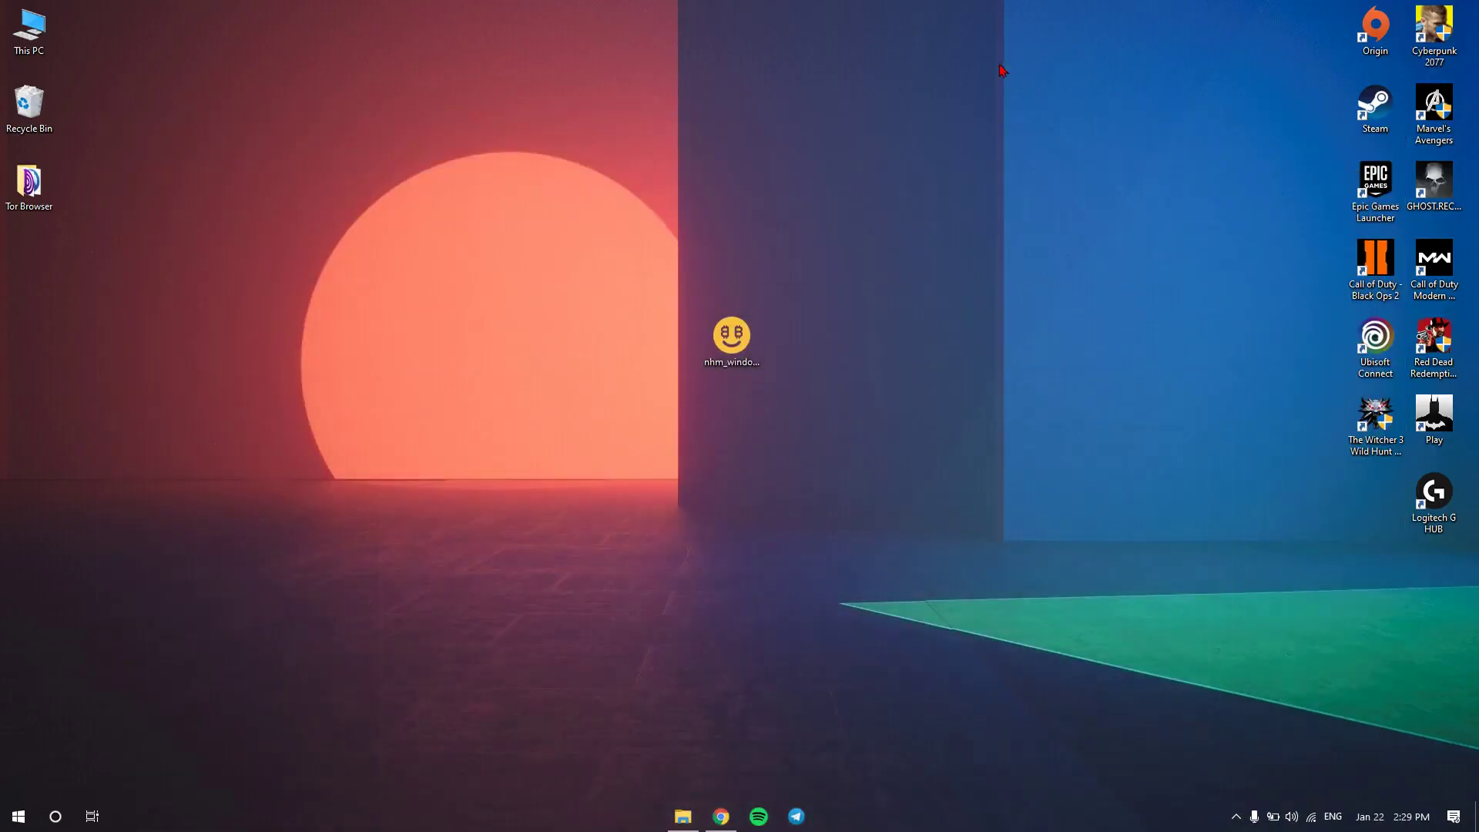
pyautogui.moveTo(644, 280); pyautogui.dragTo(766, 412)
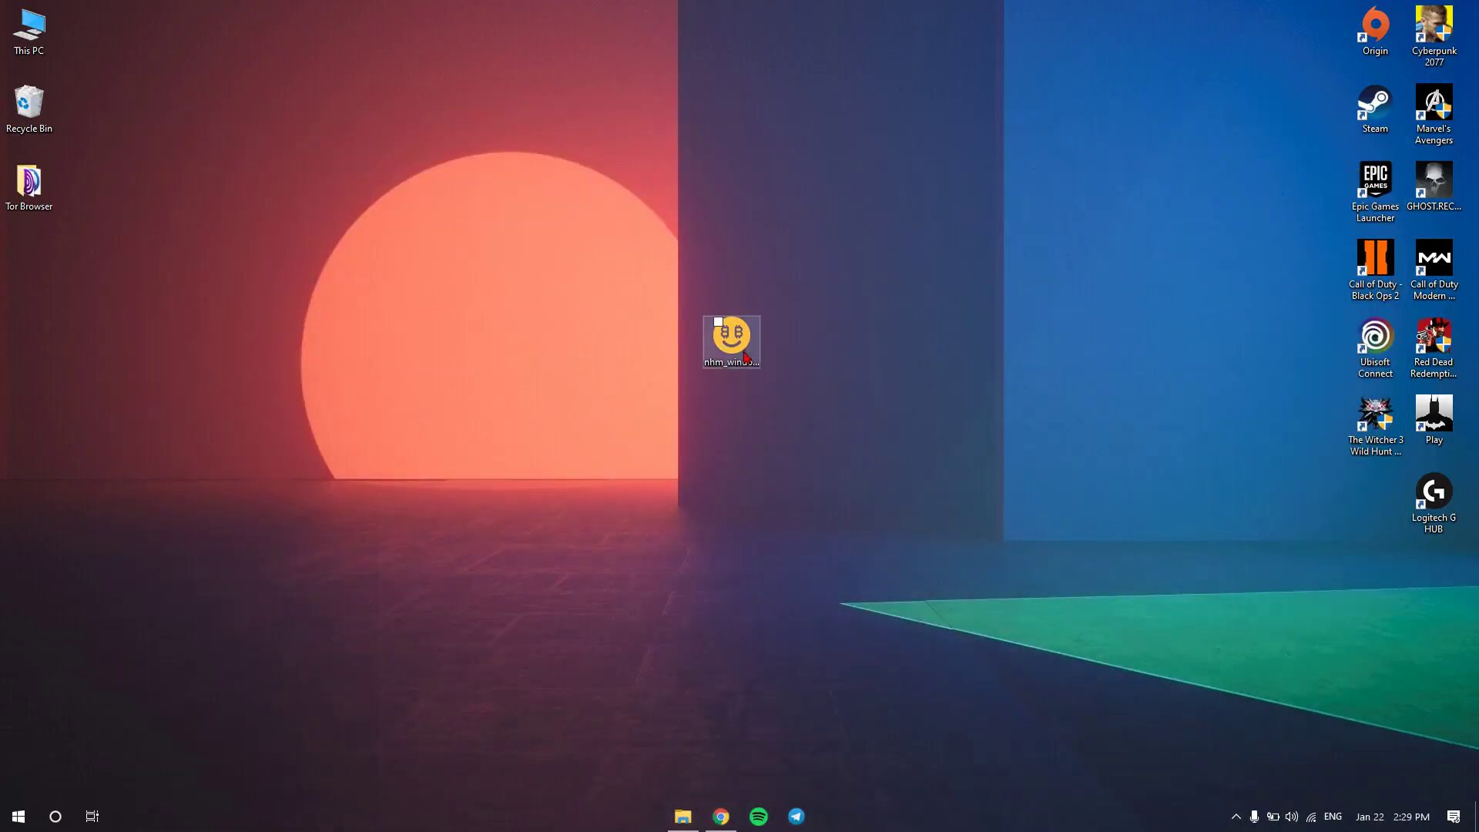
pyautogui.click(784, 408)
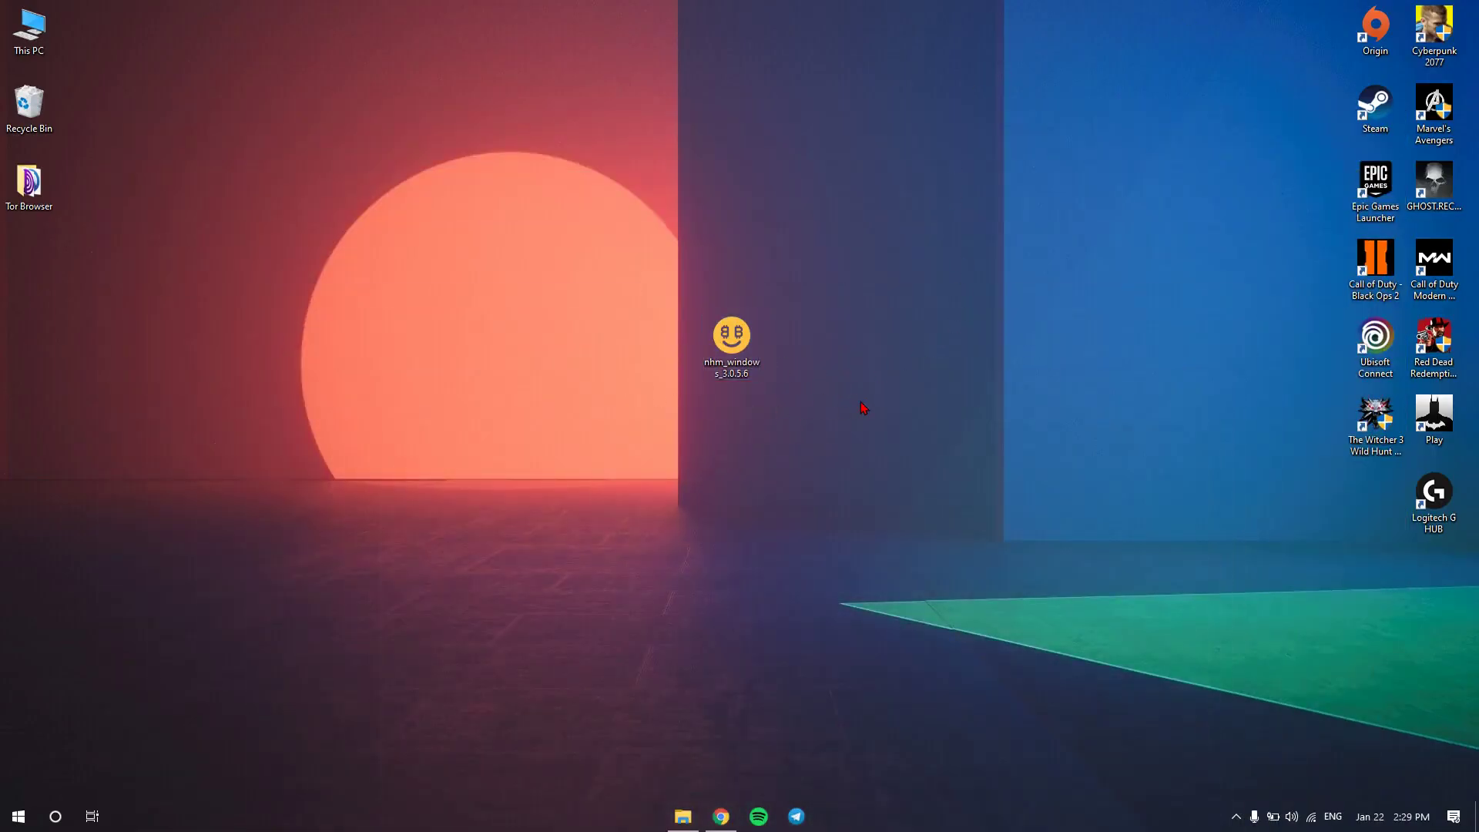
pyautogui.click(725, 342)
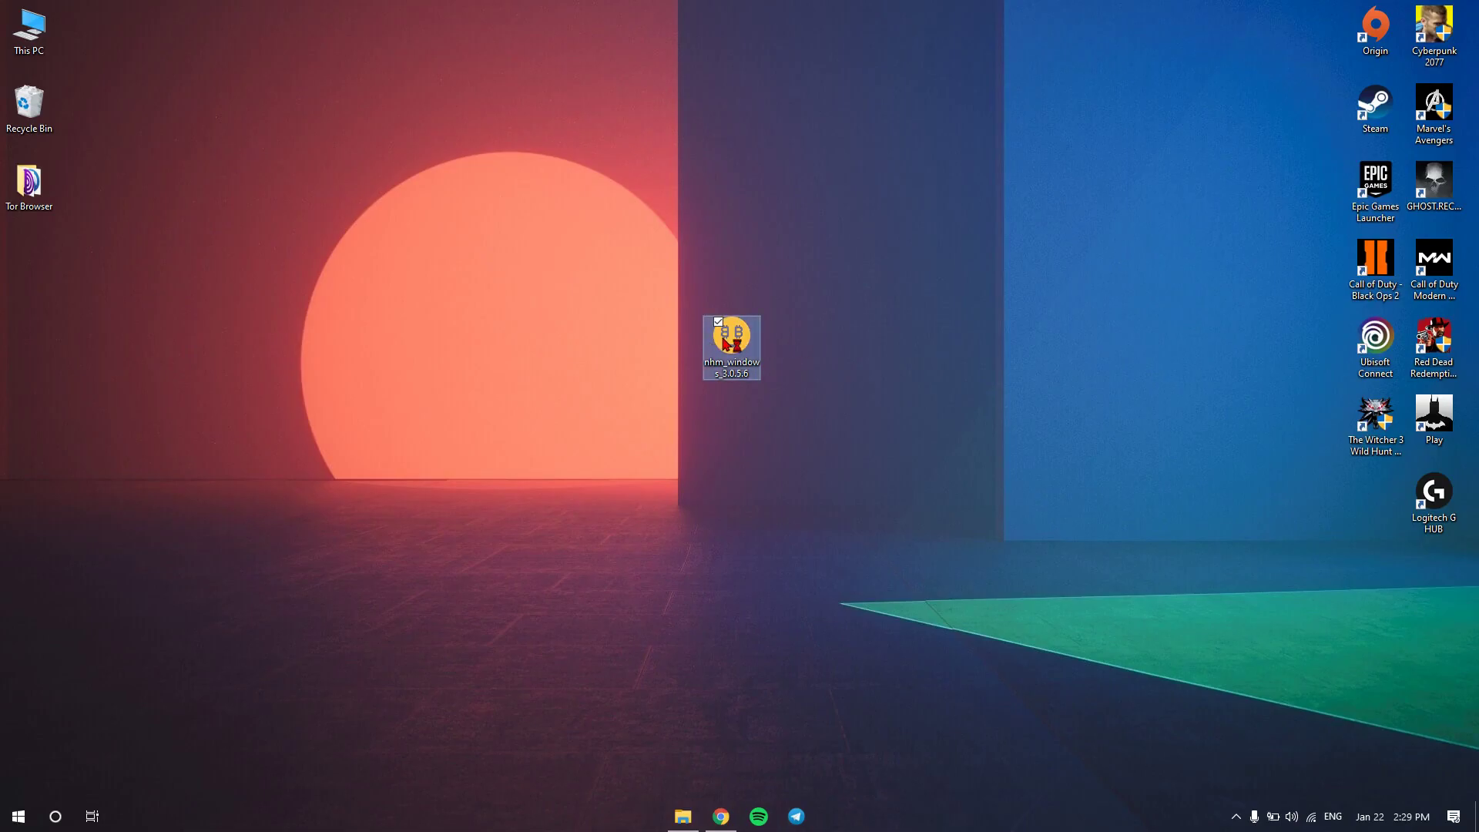
pyautogui.doubleClick(725, 342)
pyautogui.click(791, 426)
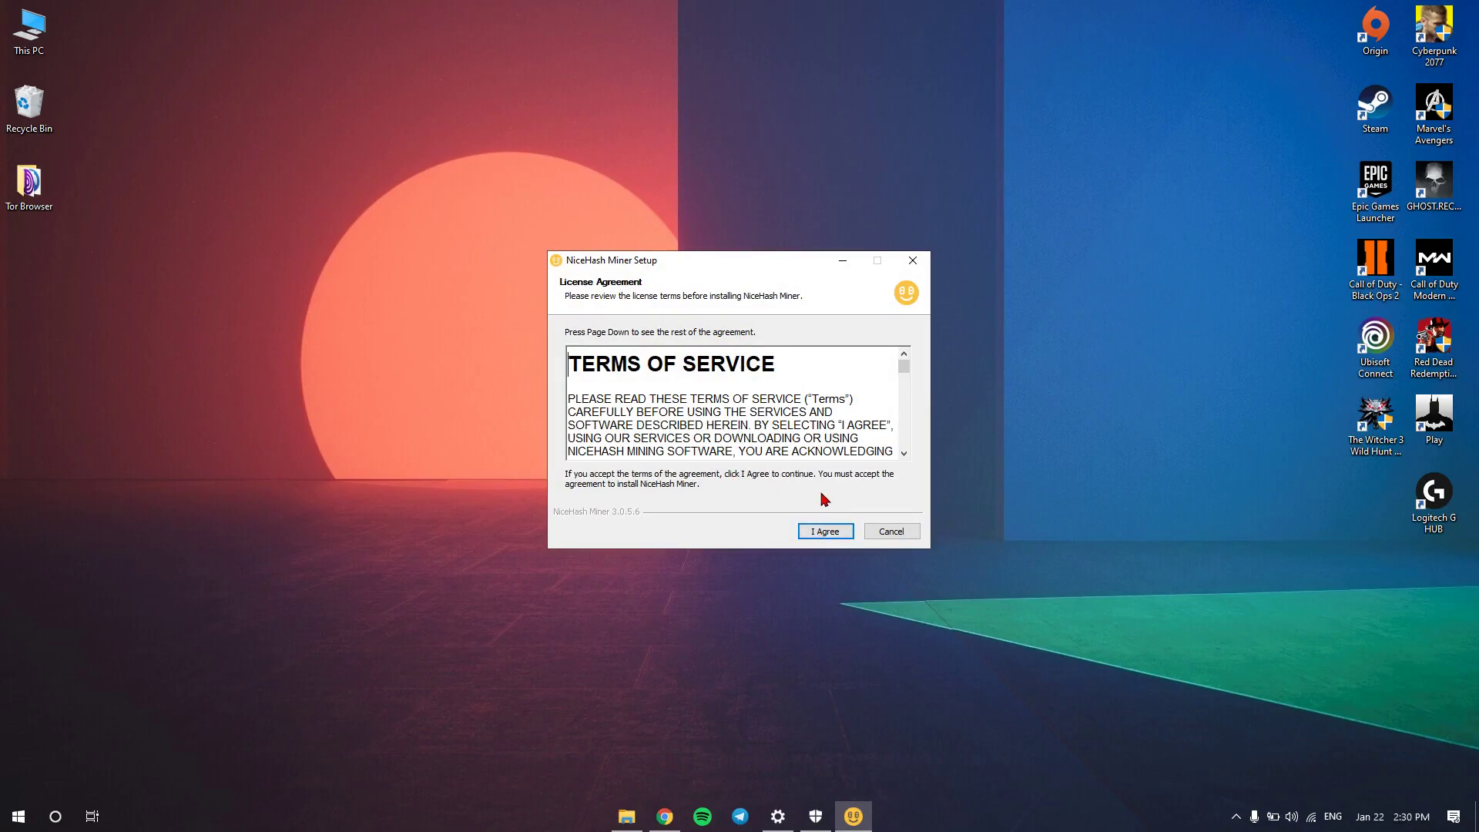
# Step: Accept the license terms, install NiceHash Miner with the old settings kept, and finish setup with Run NiceHash Miner enabled
pyautogui.click(826, 532)
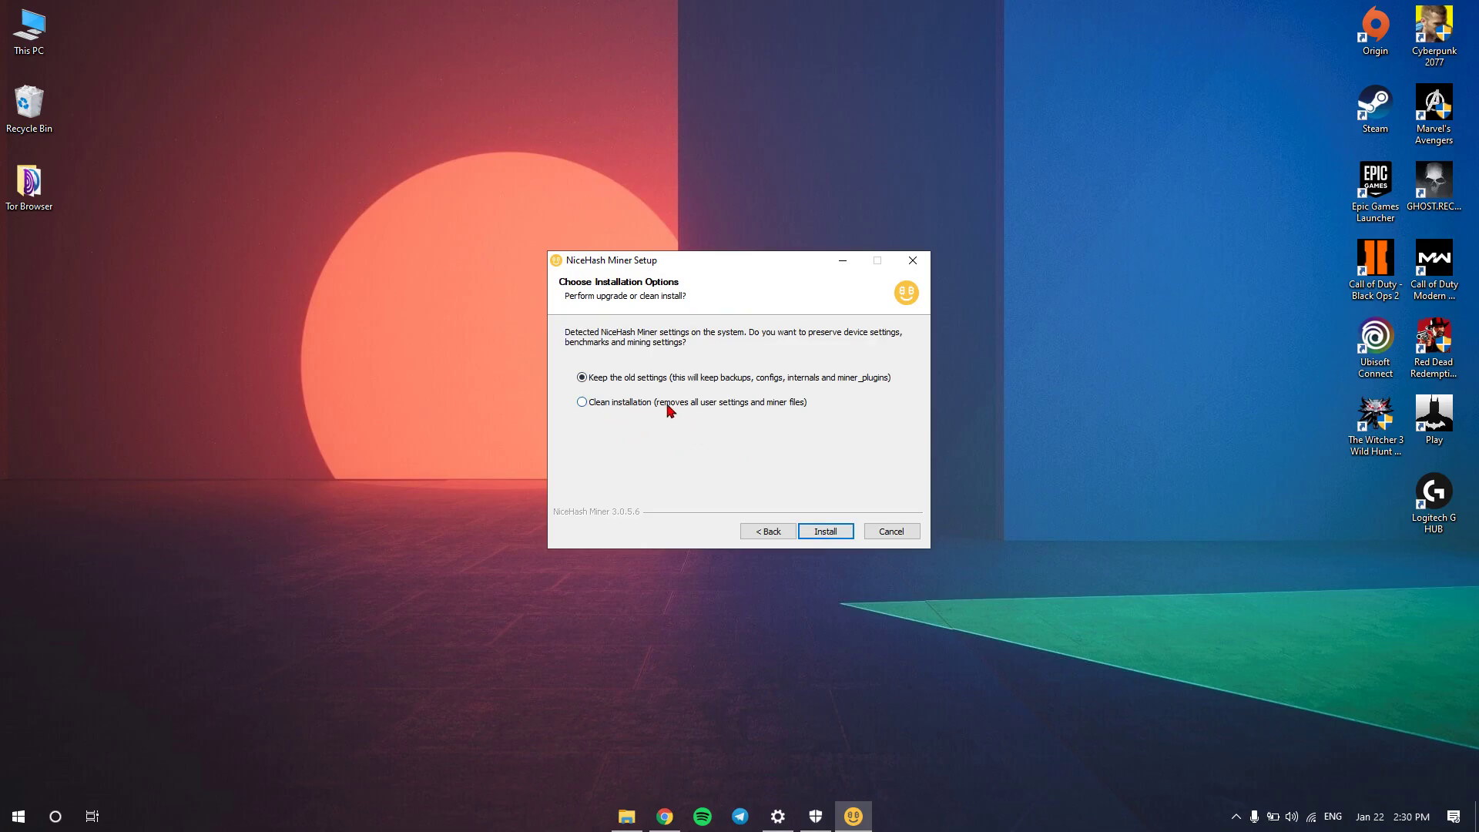
pyautogui.click(839, 533)
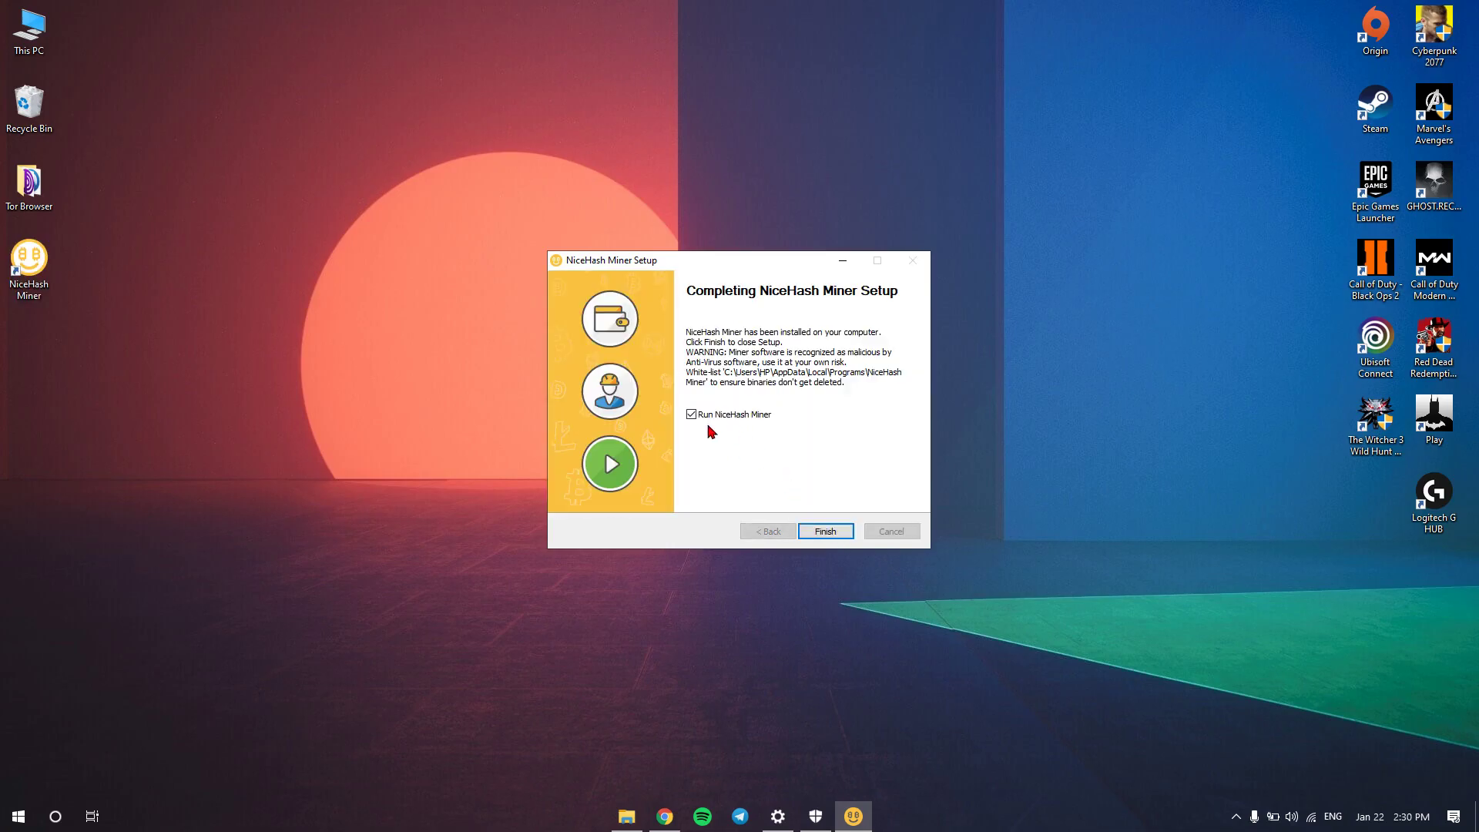
pyautogui.click(825, 528)
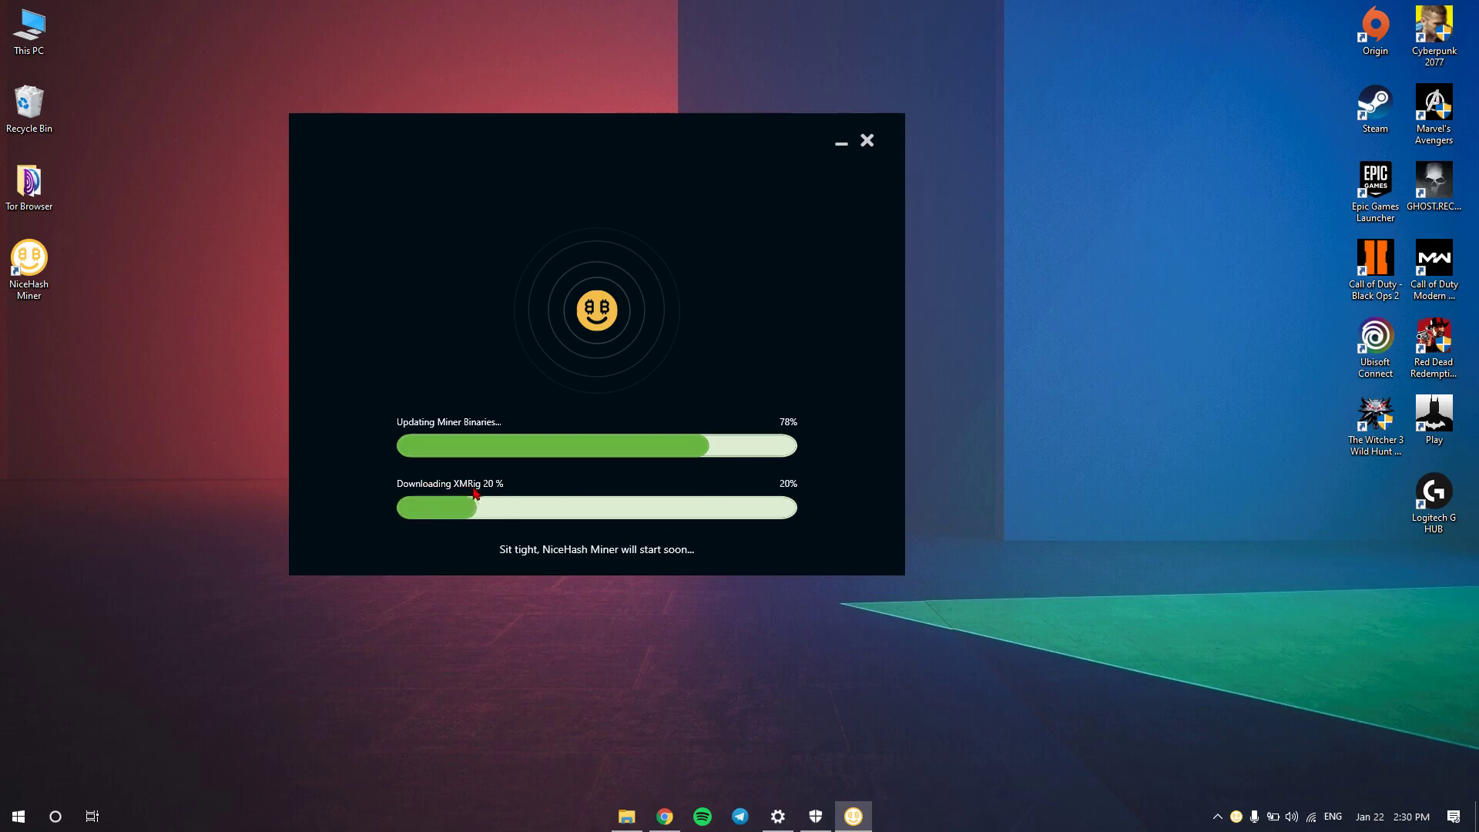
pyautogui.moveTo(663, 145); pyautogui.dragTo(779, 141)
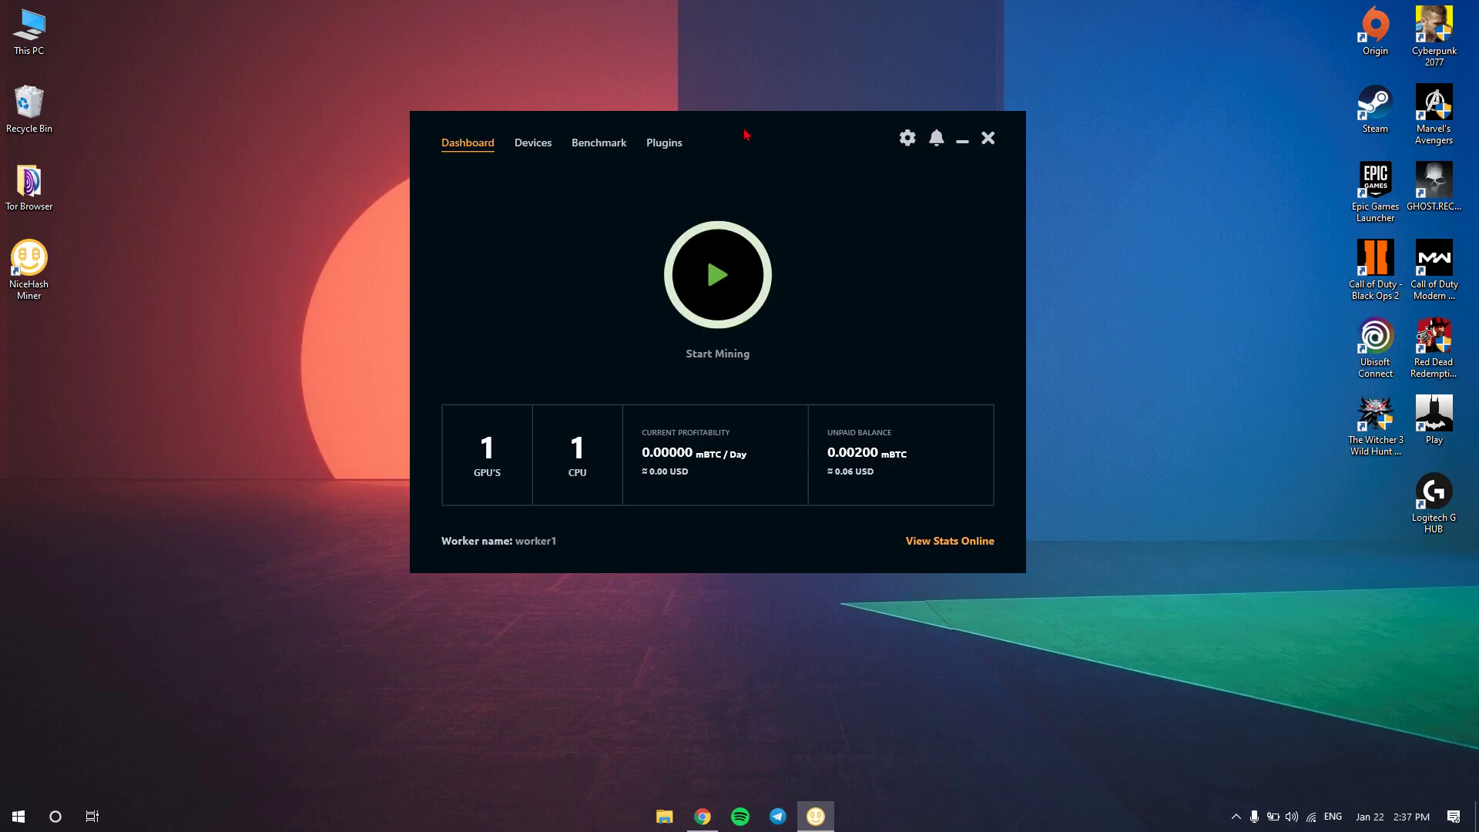
pyautogui.moveTo(745, 135); pyautogui.dragTo(755, 170)
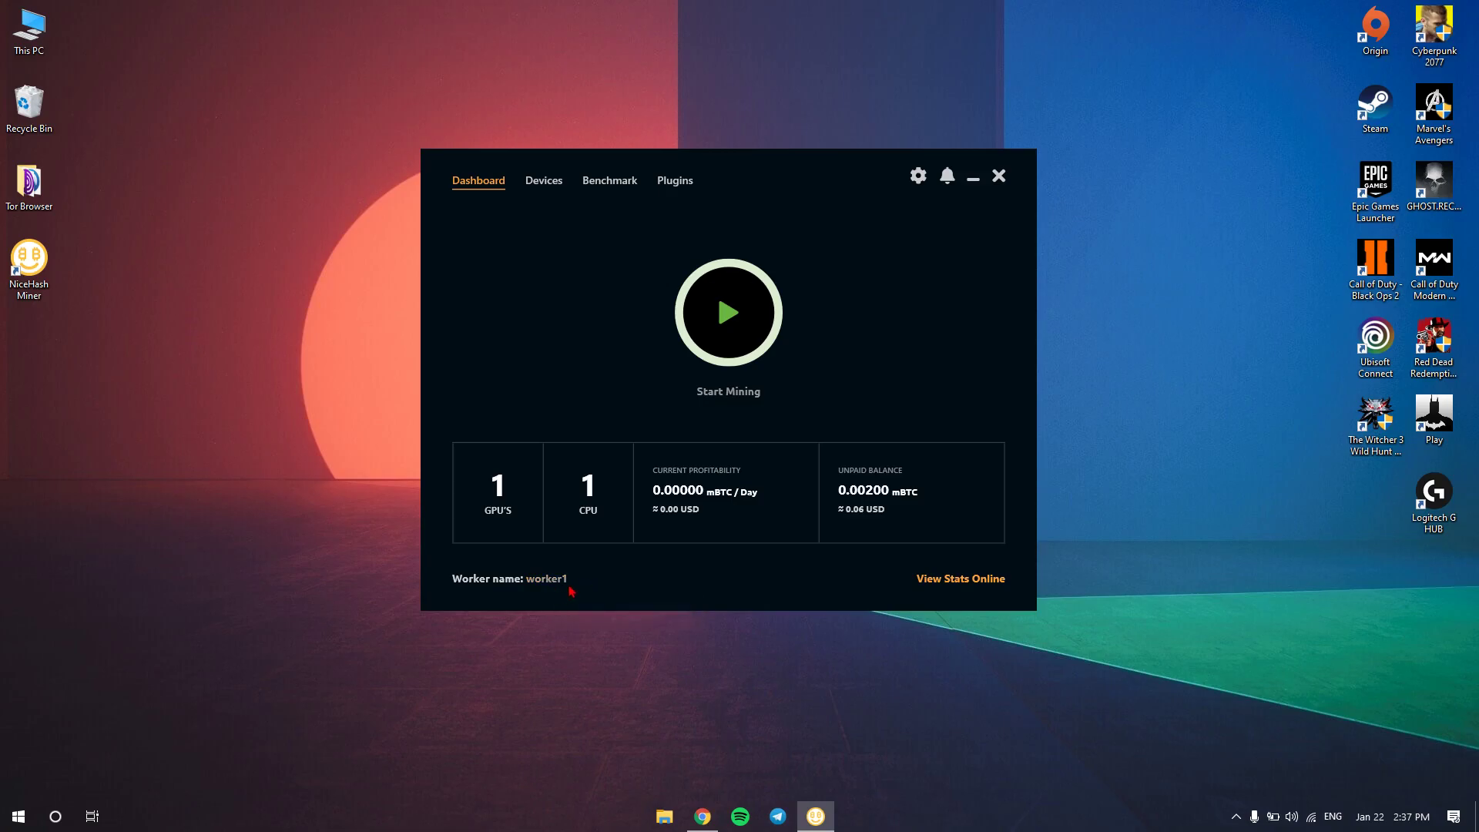
# Step: Disable the CPU and the GeForce GTX 1060 for mining, and re-enable both devices
pyautogui.click(551, 188)
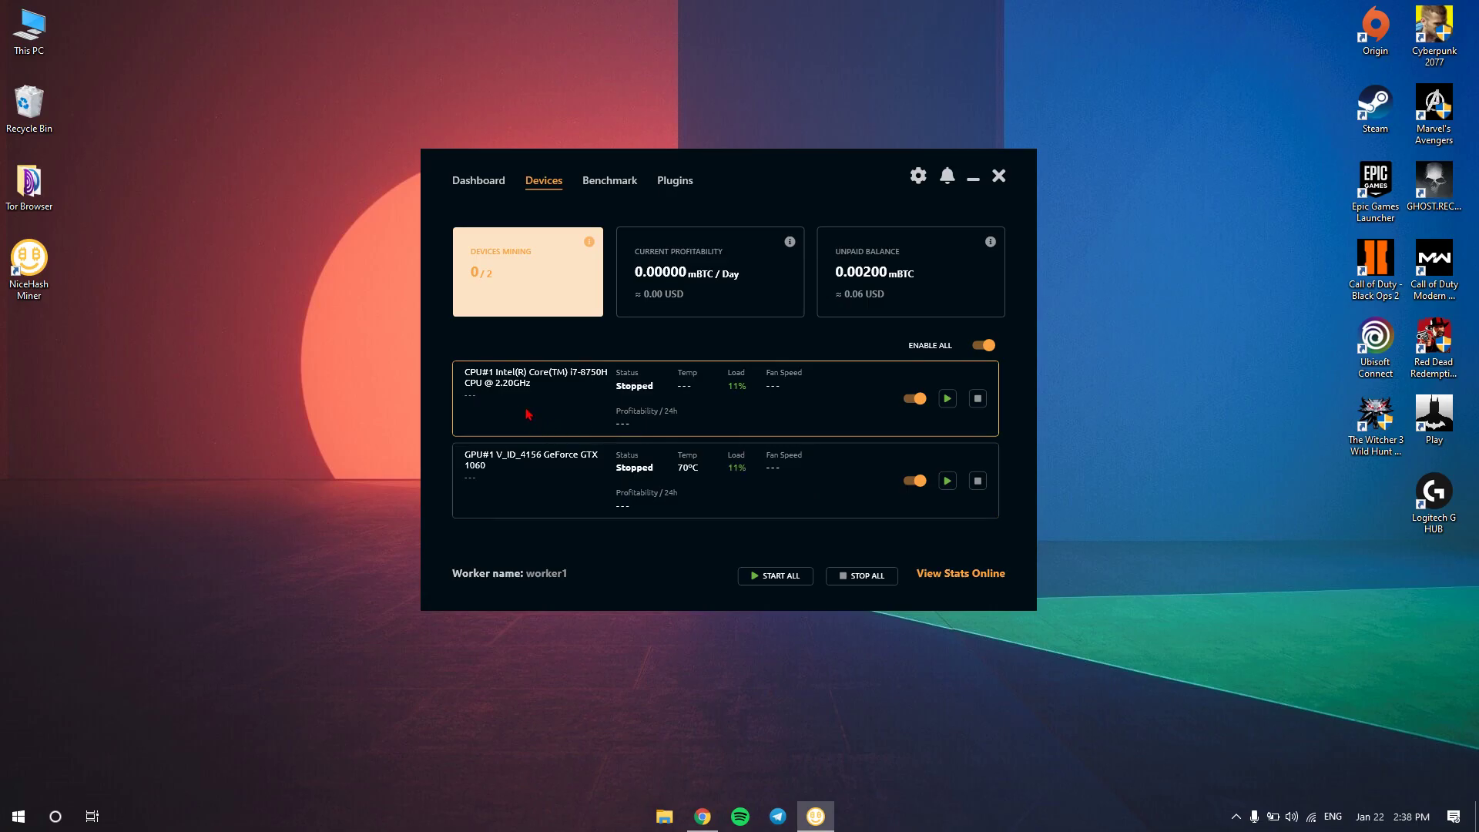
pyautogui.click(912, 401)
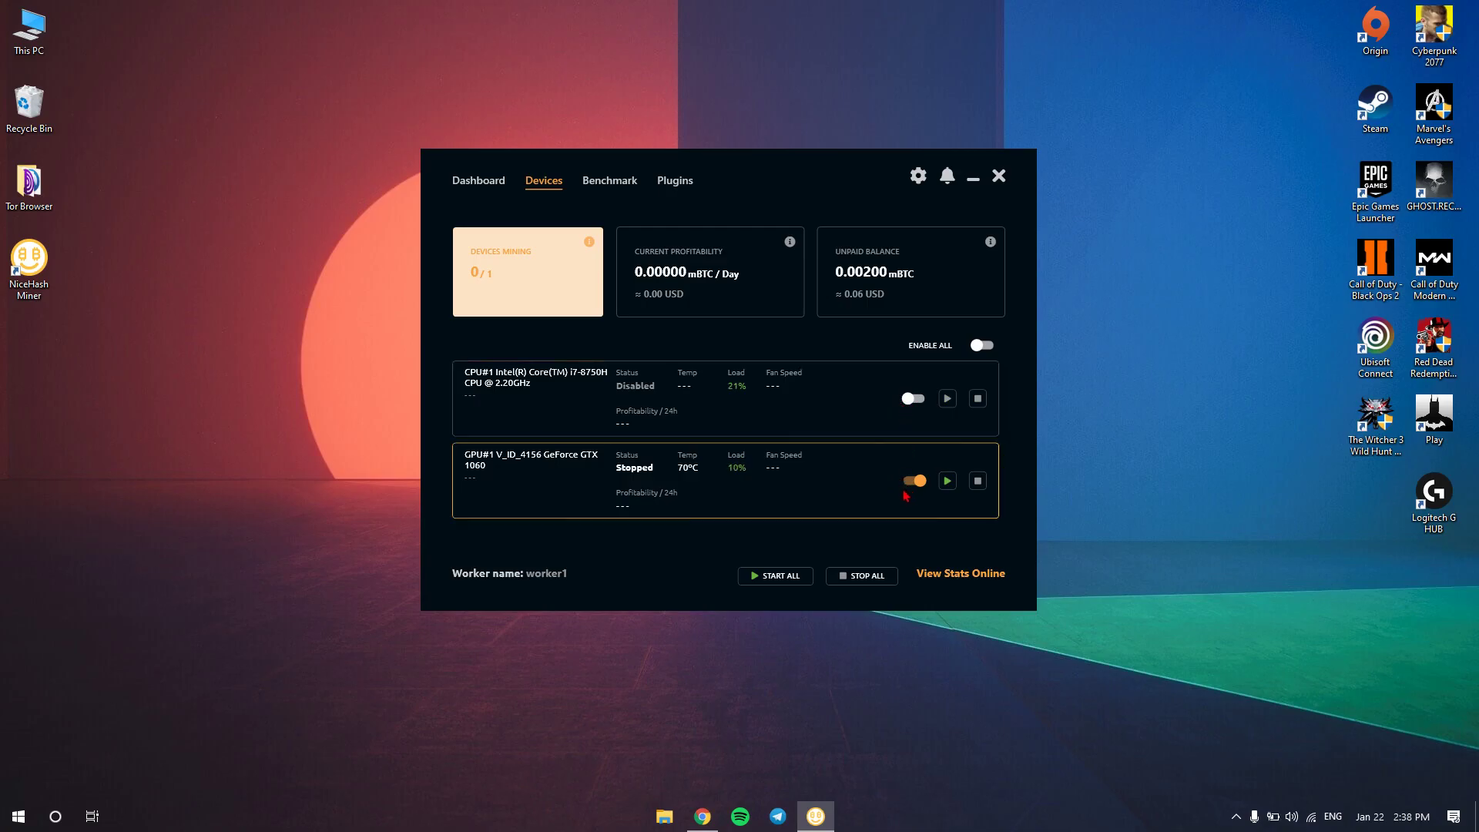
pyautogui.click(913, 482)
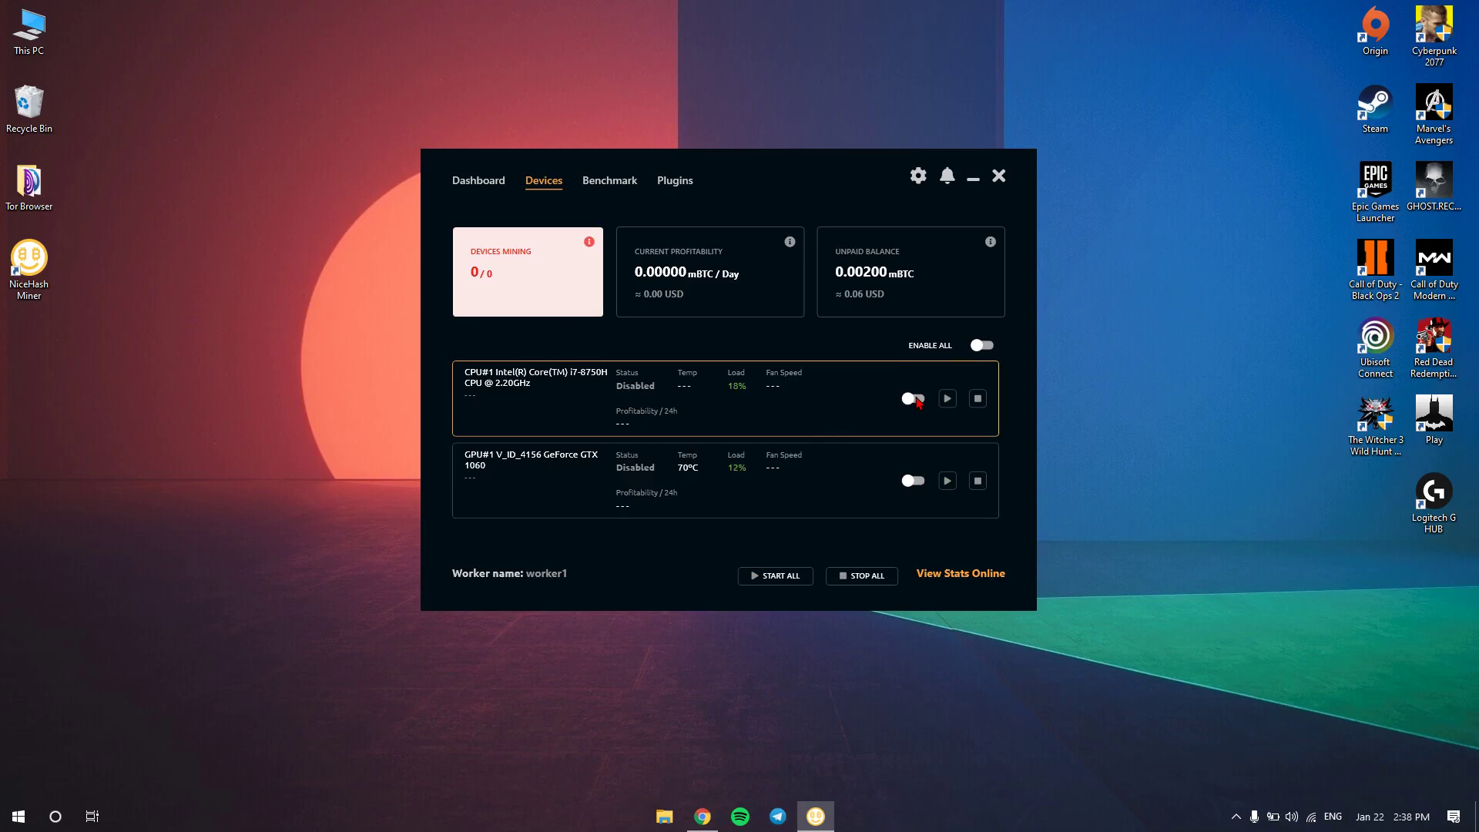
pyautogui.click(915, 399)
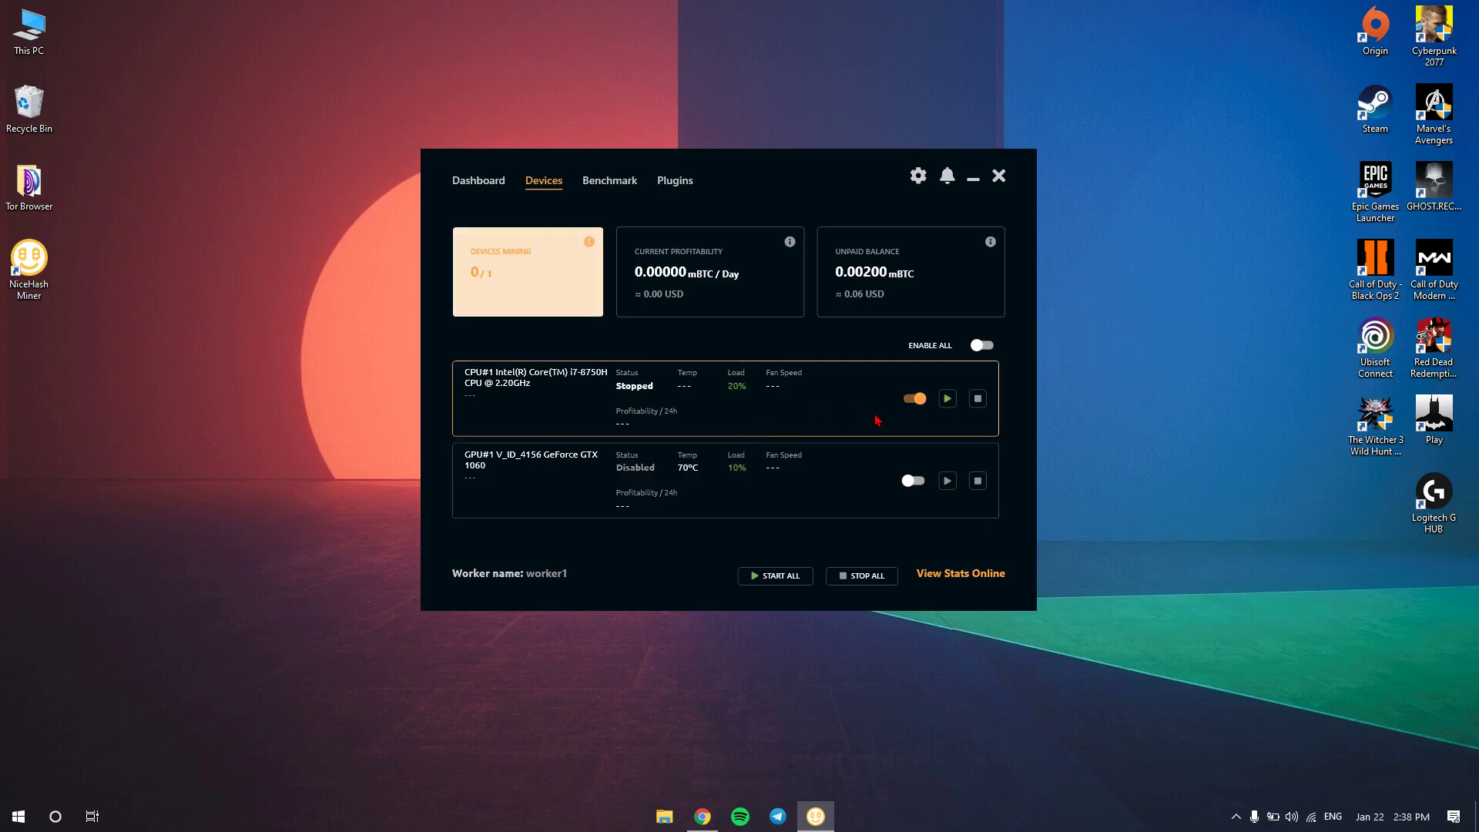
pyautogui.click(913, 481)
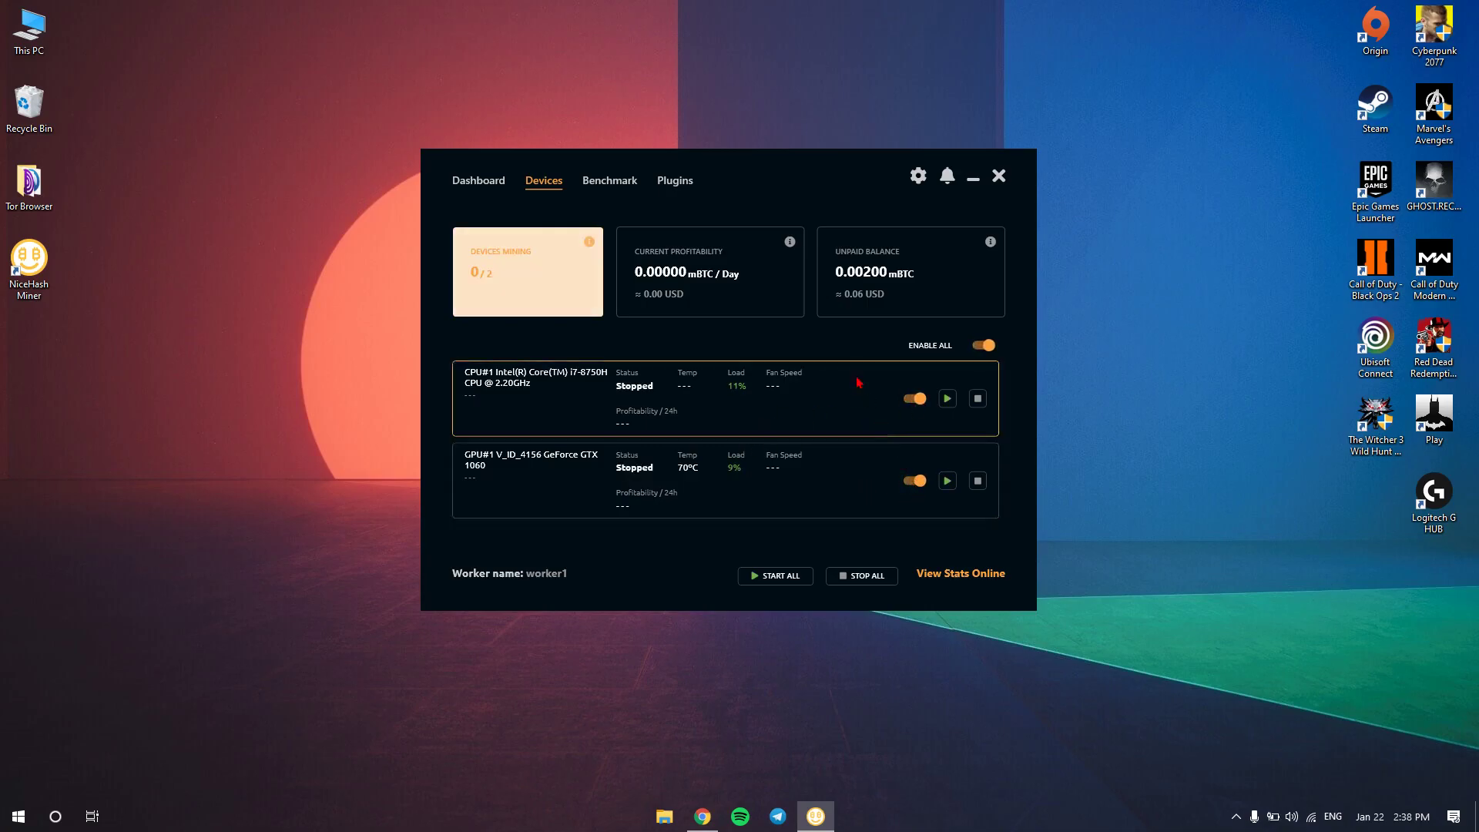
# Step: Examine the CPU and GPU benchmark overview and look through the available miner plugins
pyautogui.click(610, 183)
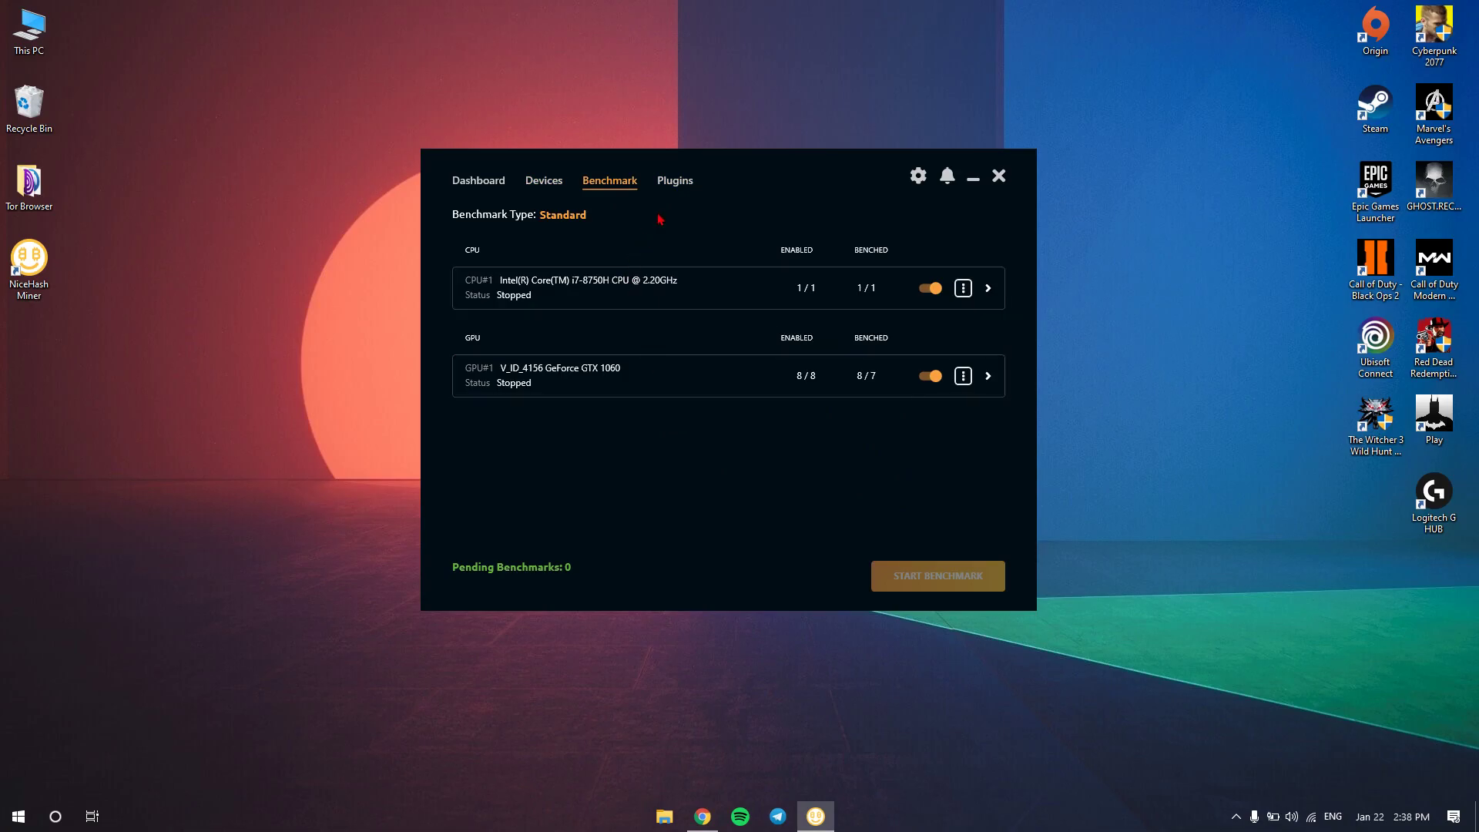
pyautogui.click(676, 184)
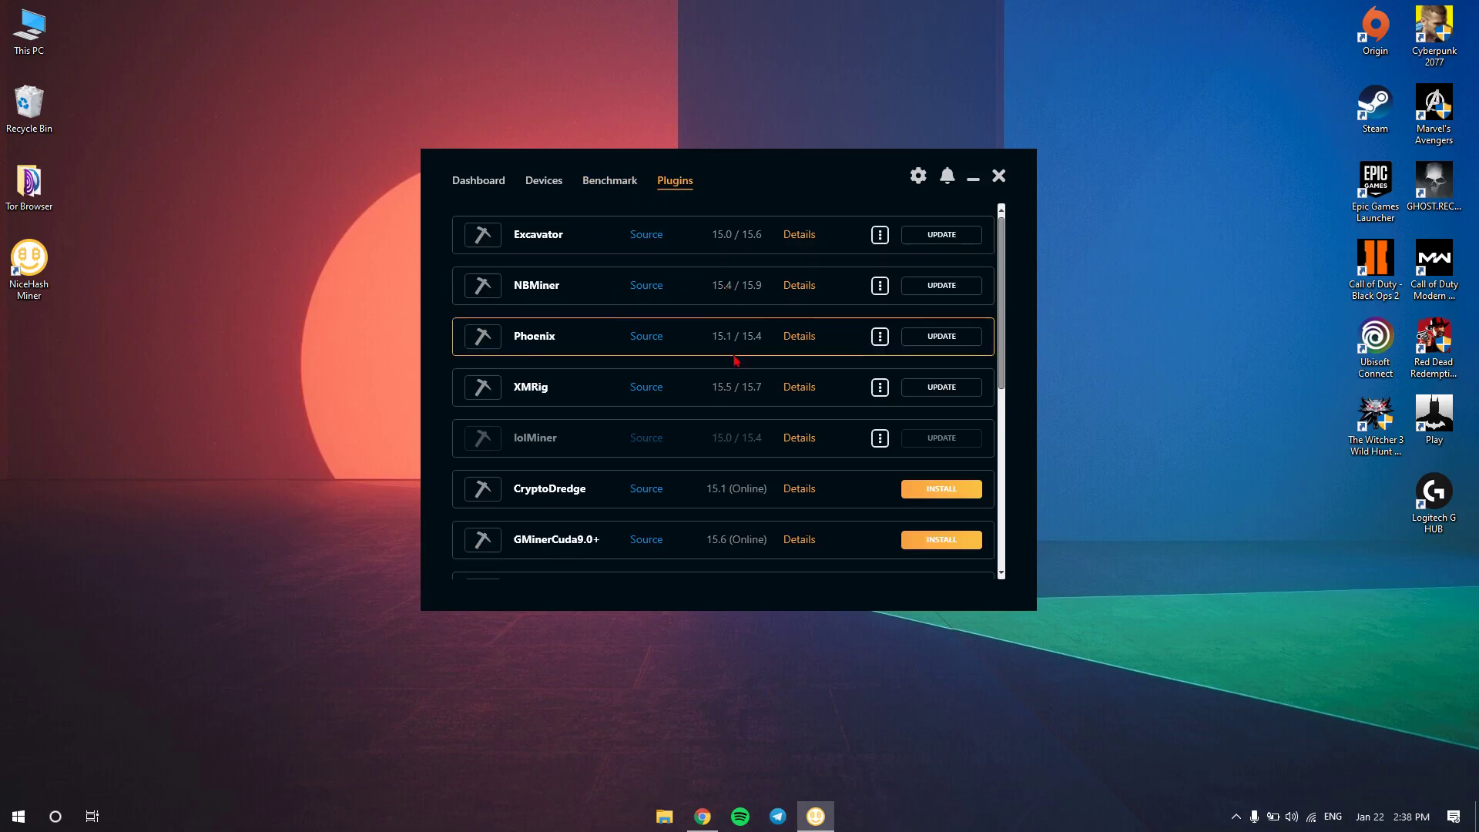
pyautogui.scroll(-3, 735, 362)
pyautogui.scroll(3, 745, 396)
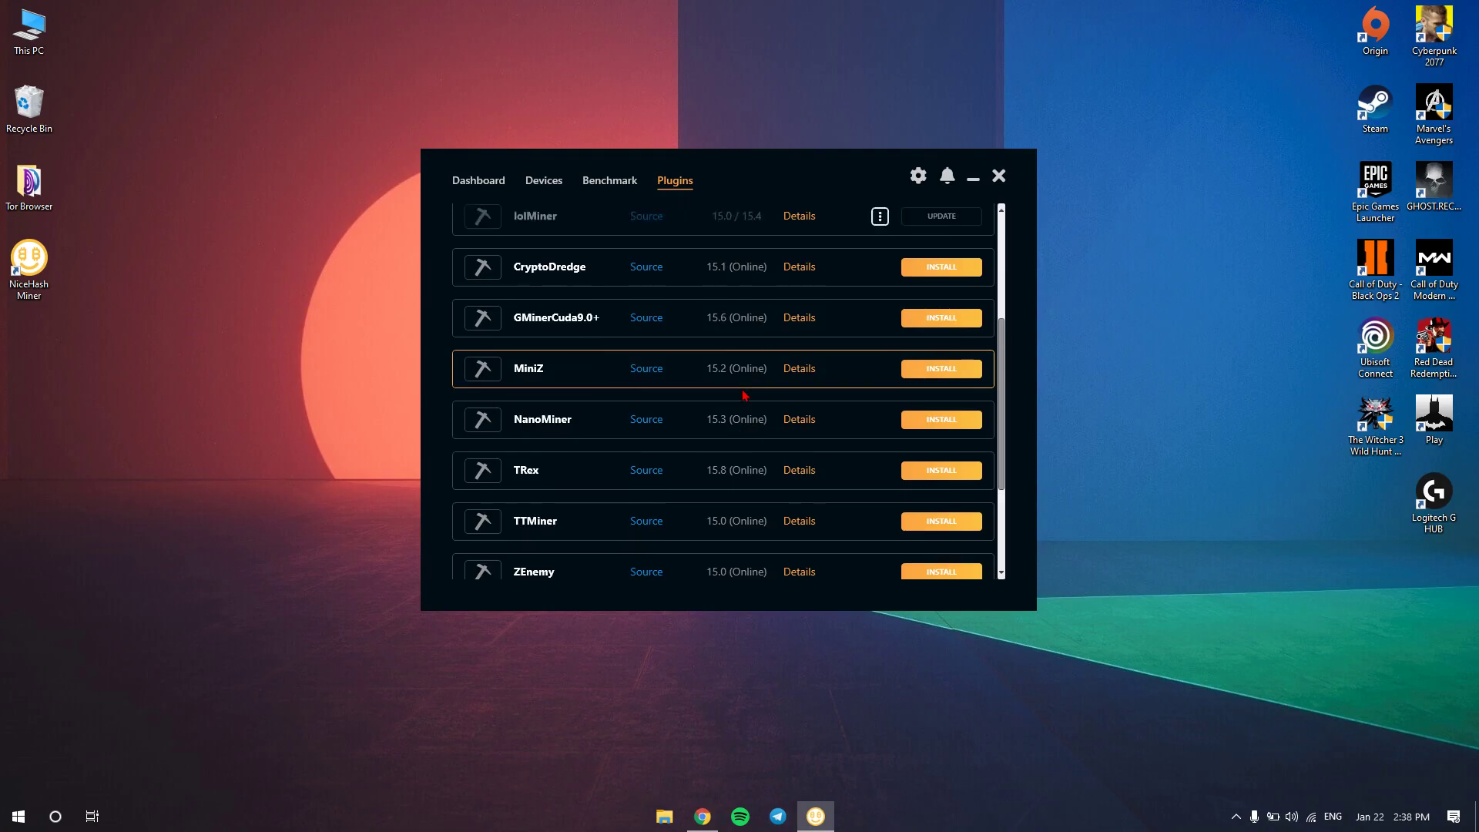
pyautogui.scroll(1, 745, 396)
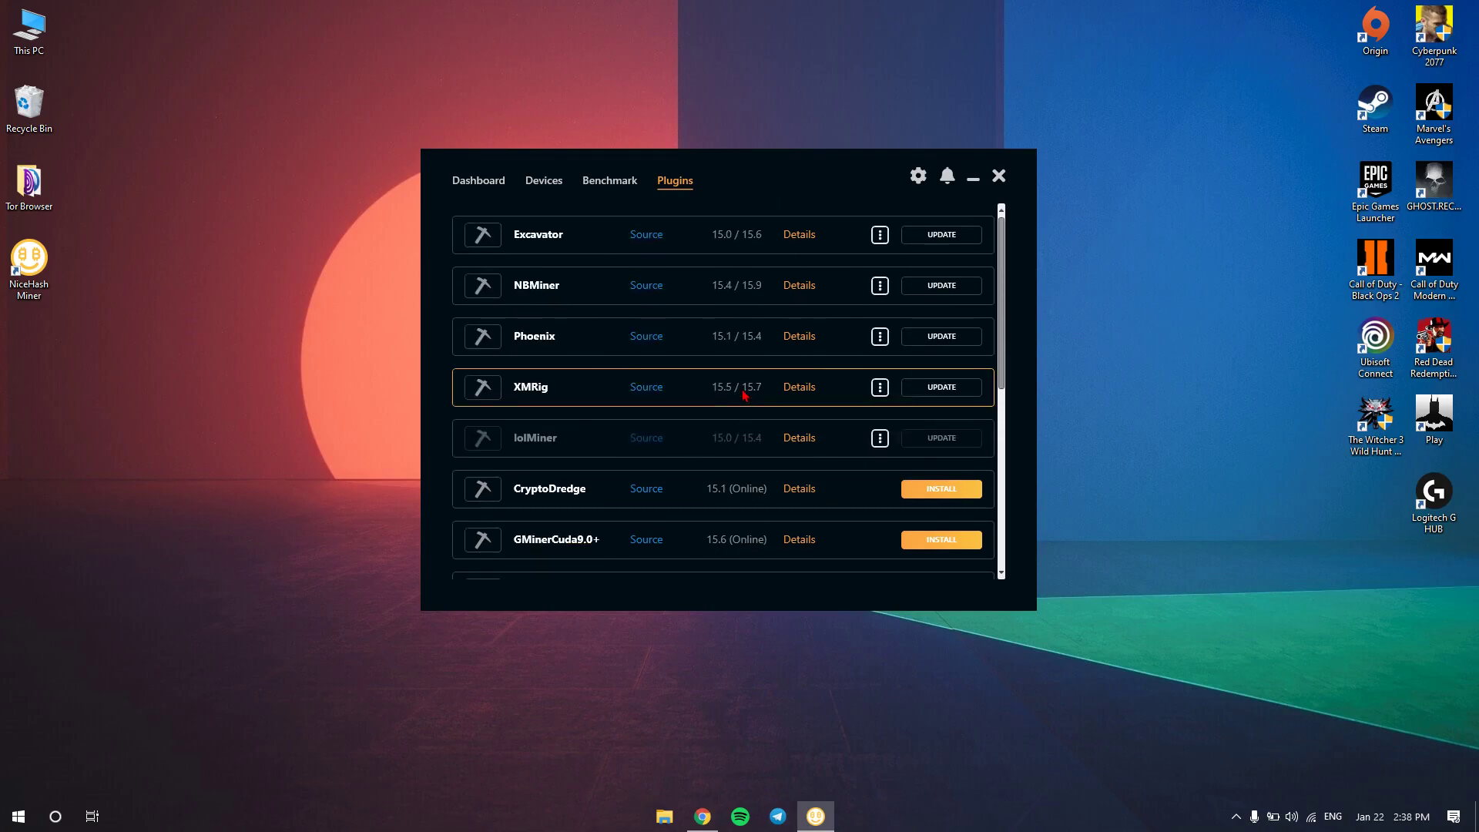
# Step: Start mining from the Dashboard and move the XMRig console window away from the miner window
pyautogui.click(479, 180)
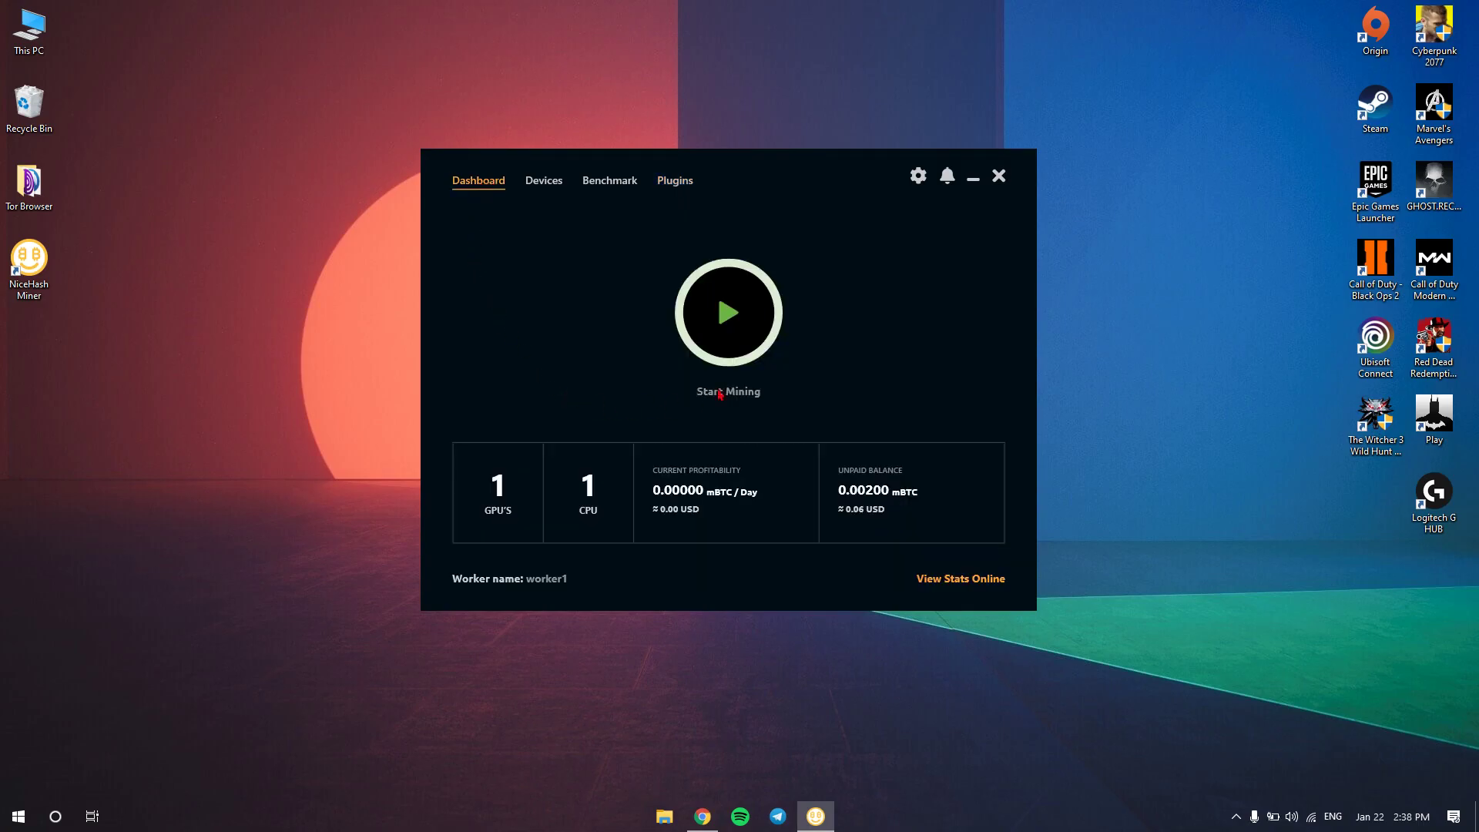
pyautogui.click(742, 319)
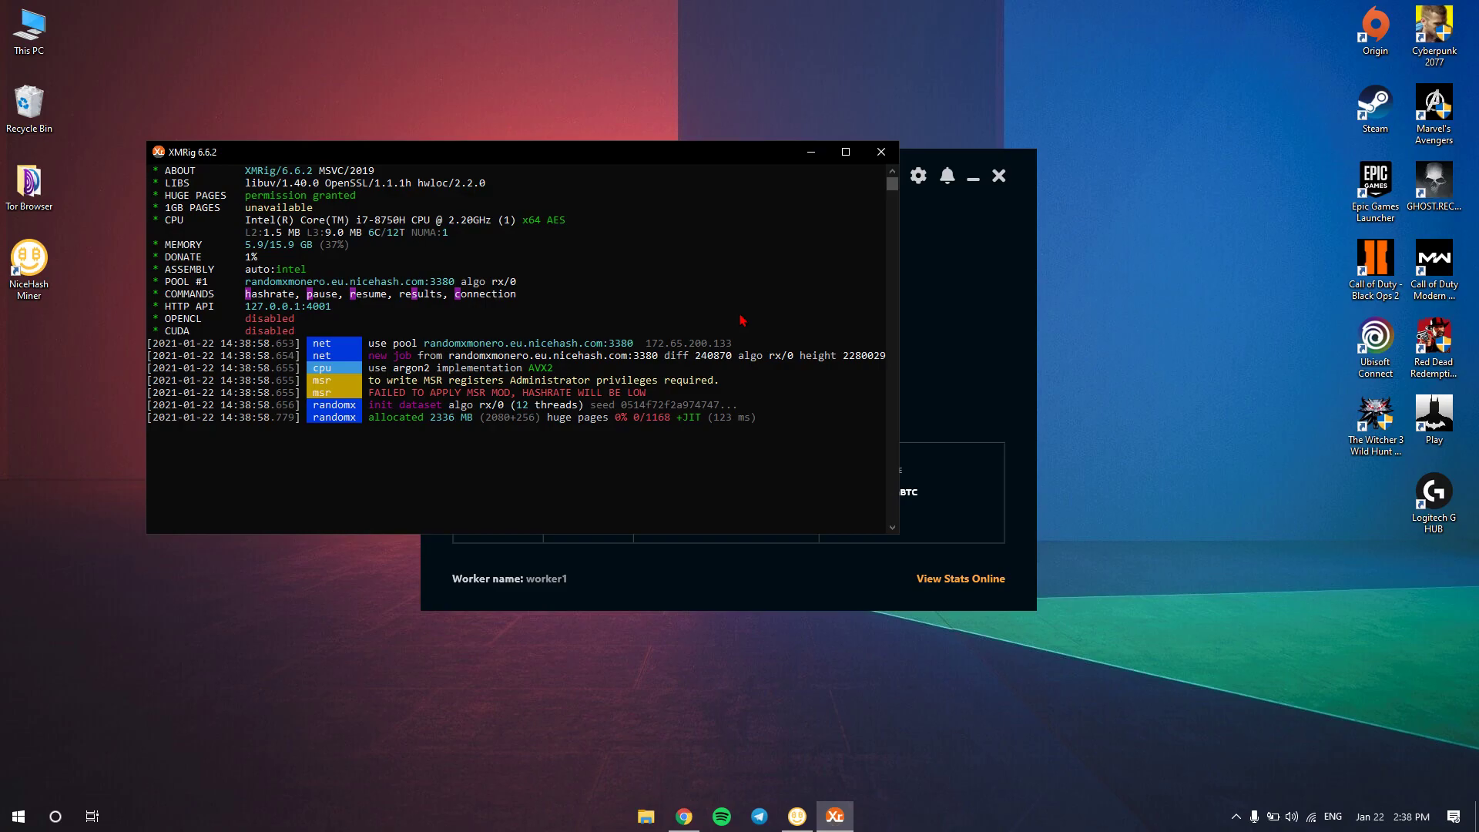
pyautogui.moveTo(674, 163); pyautogui.dragTo(637, 108)
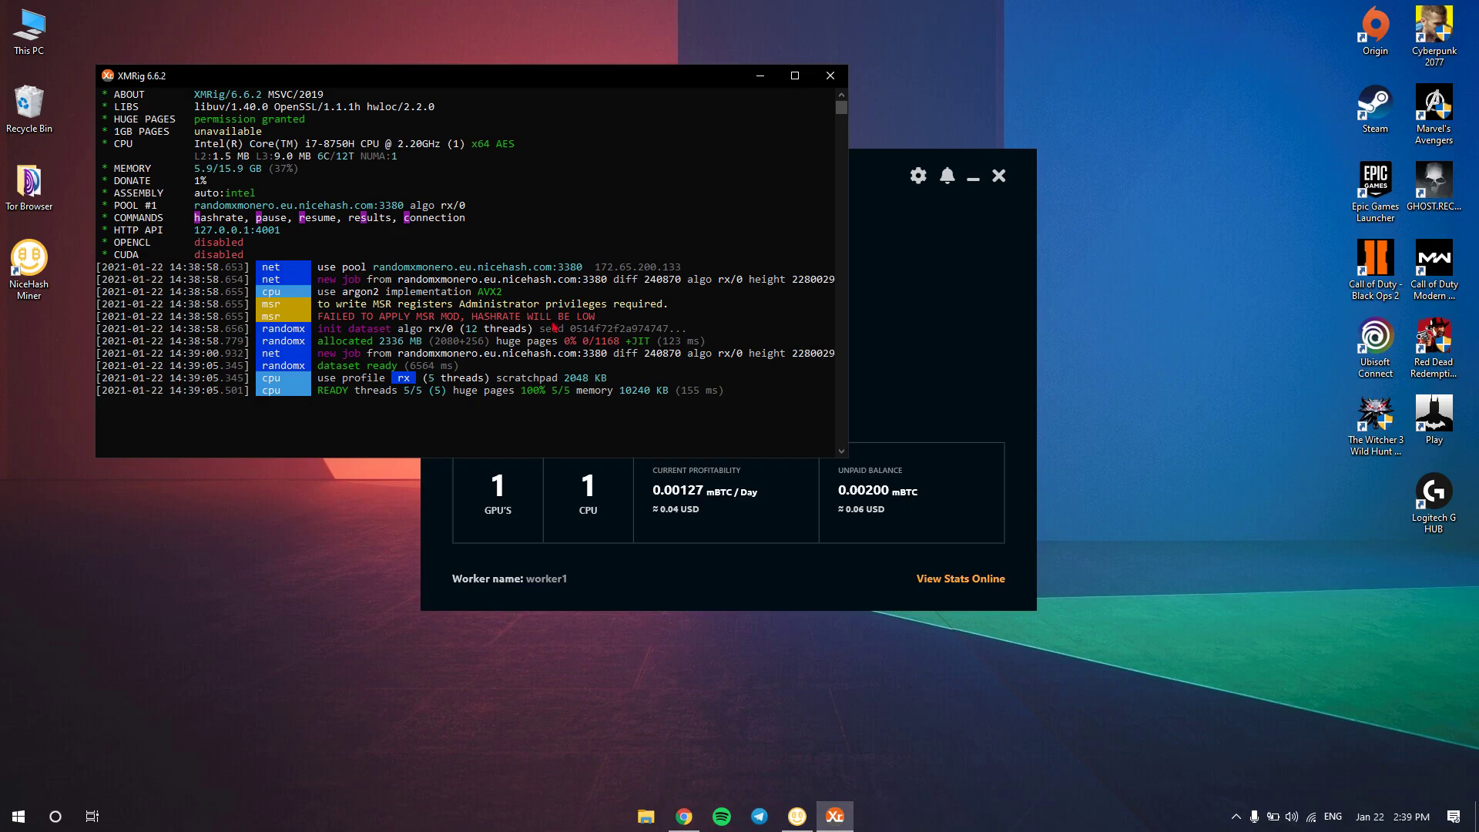
# Step: Open the online stats from the miner window and look through the worker1 rig page
pyautogui.click(942, 382)
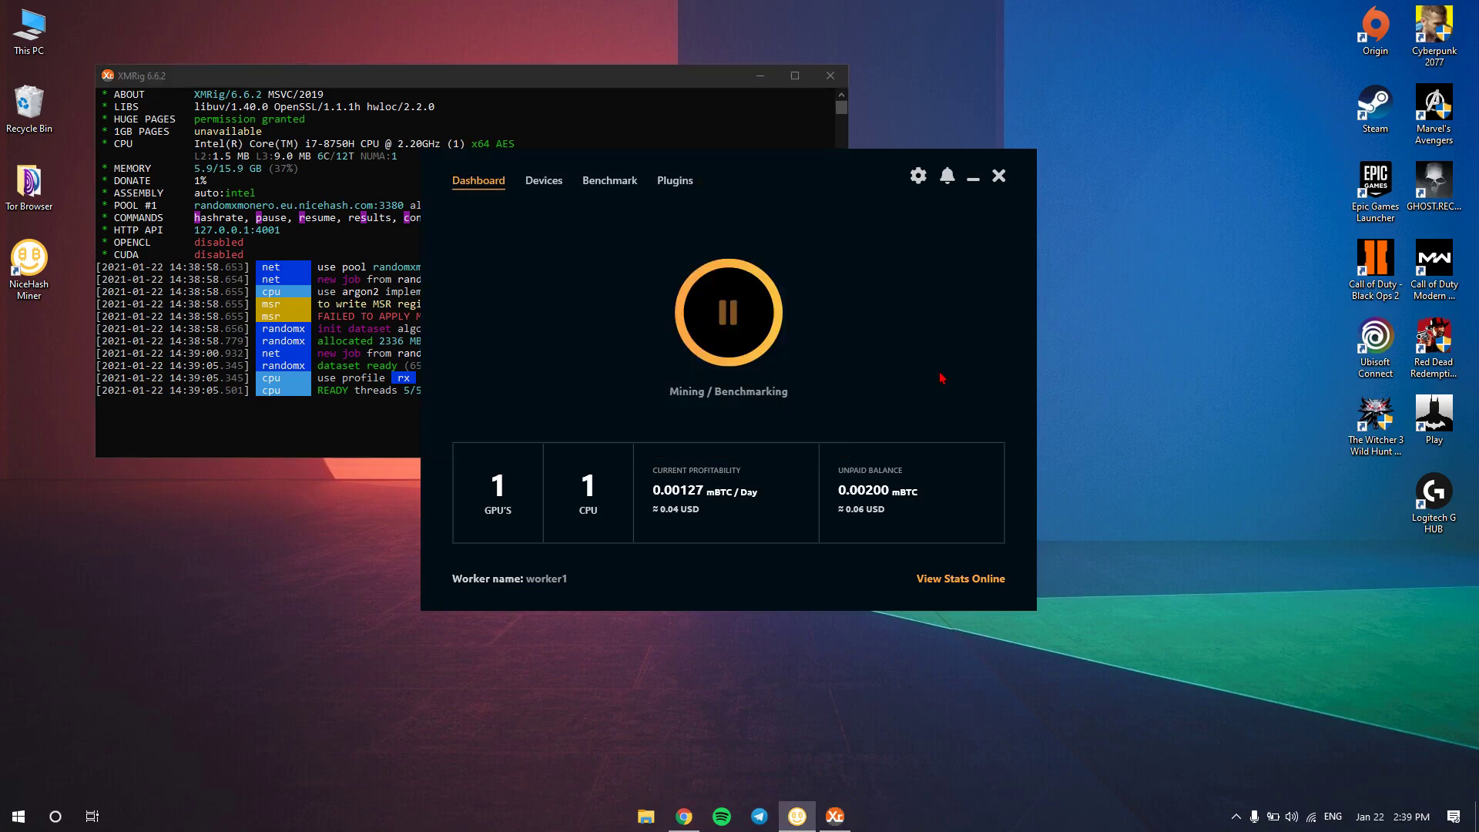
pyautogui.hotkey('alt', 'Tab')
pyautogui.click(869, 365)
pyautogui.click(979, 589)
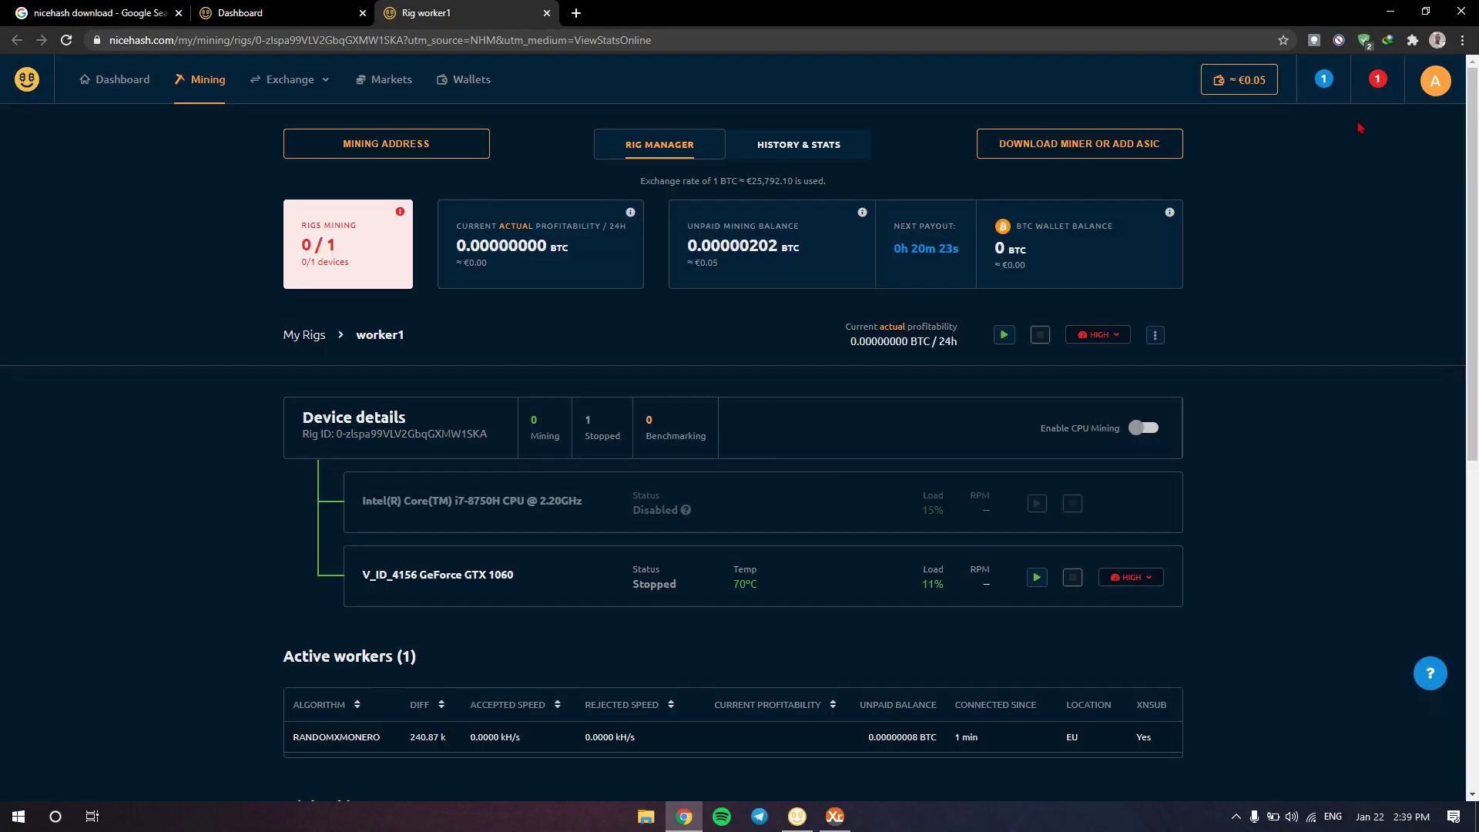
pyautogui.scroll(-8, 977, 456)
pyautogui.scroll(8, 1240, 494)
# Step: Compare the XMRig console output and the miner's dashboard with the device details on the worker1 rig page
pyautogui.click(835, 818)
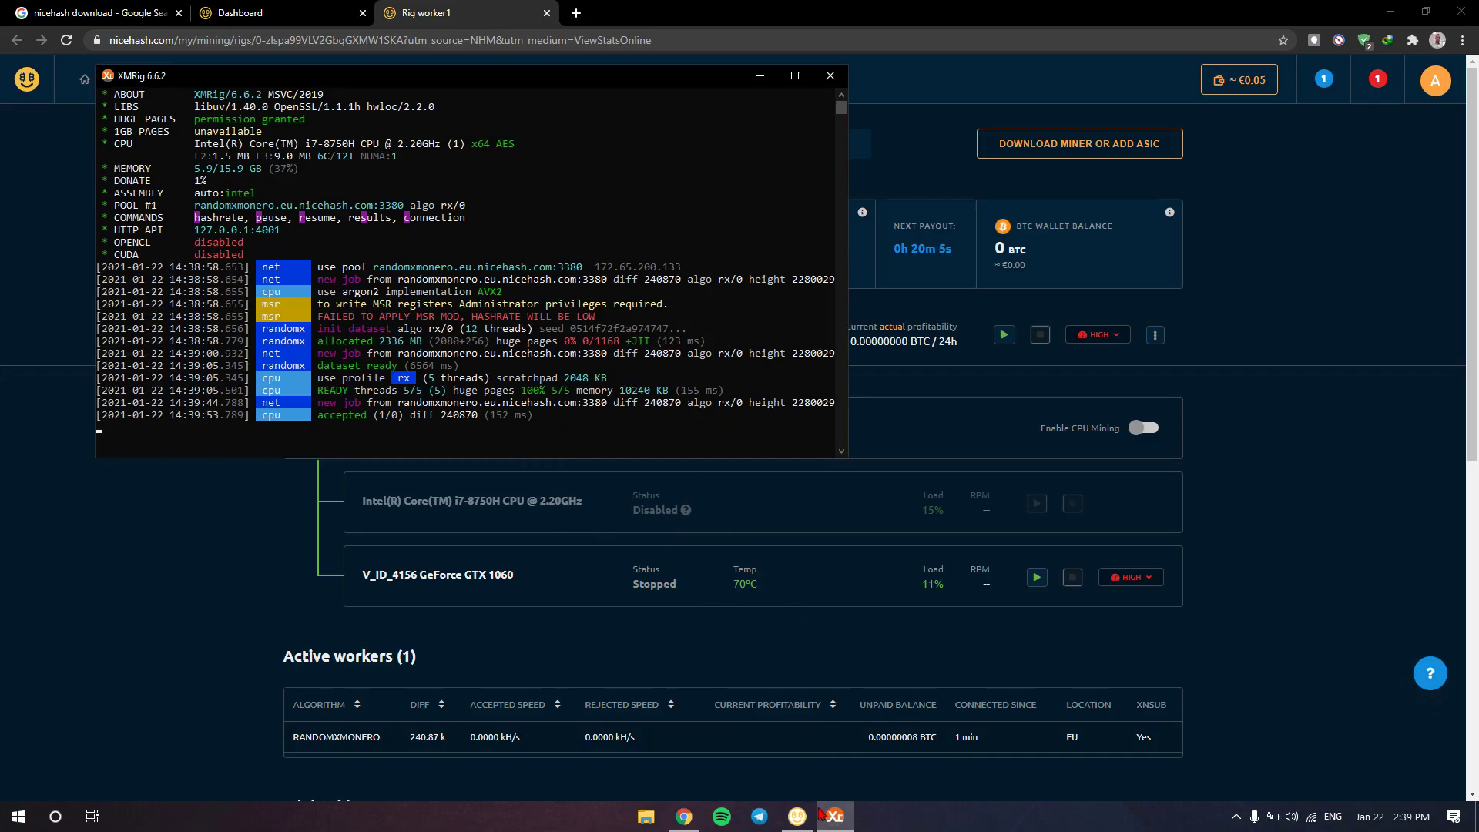
pyautogui.click(798, 817)
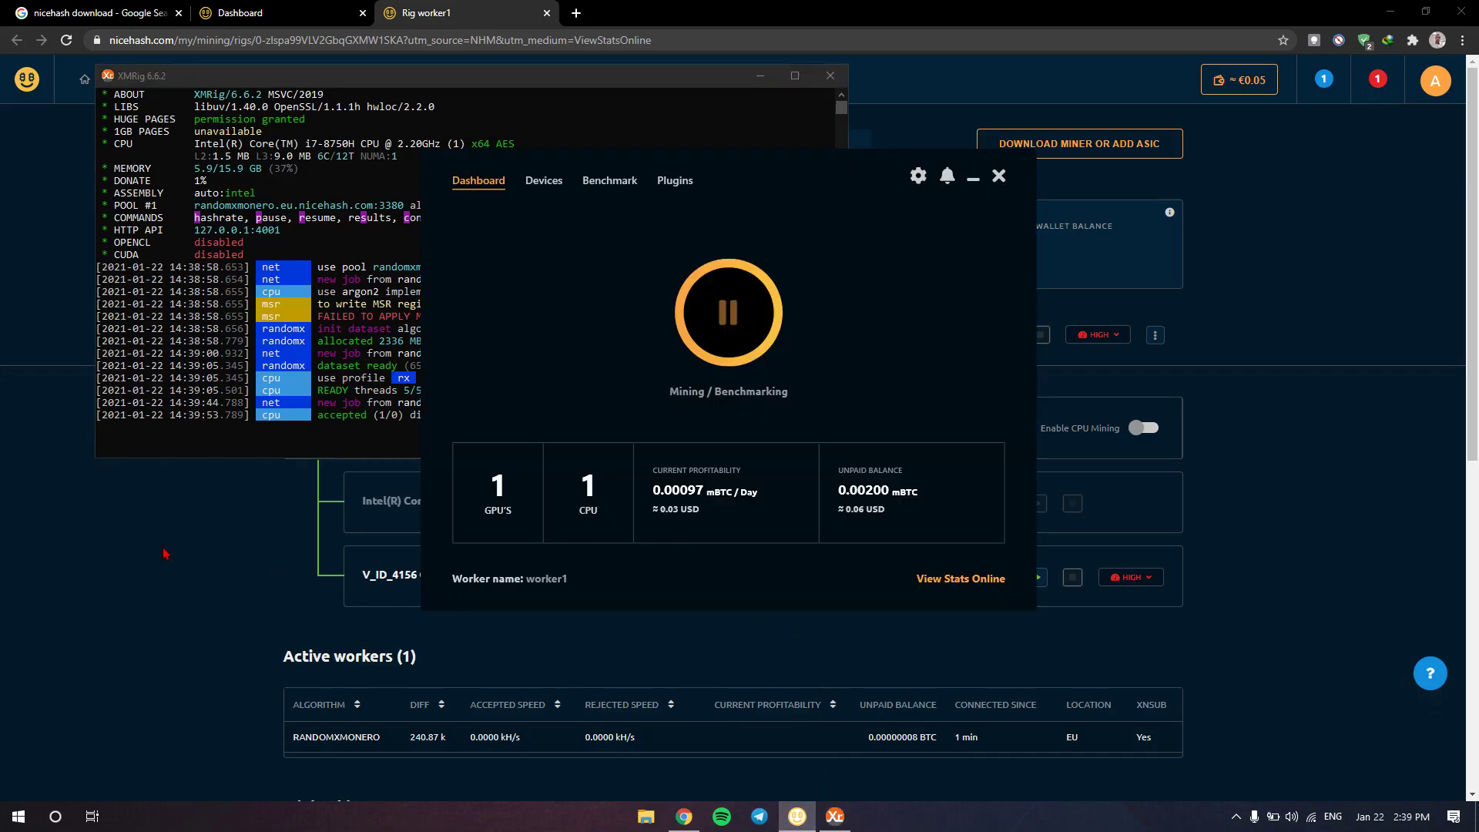
pyautogui.click(251, 536)
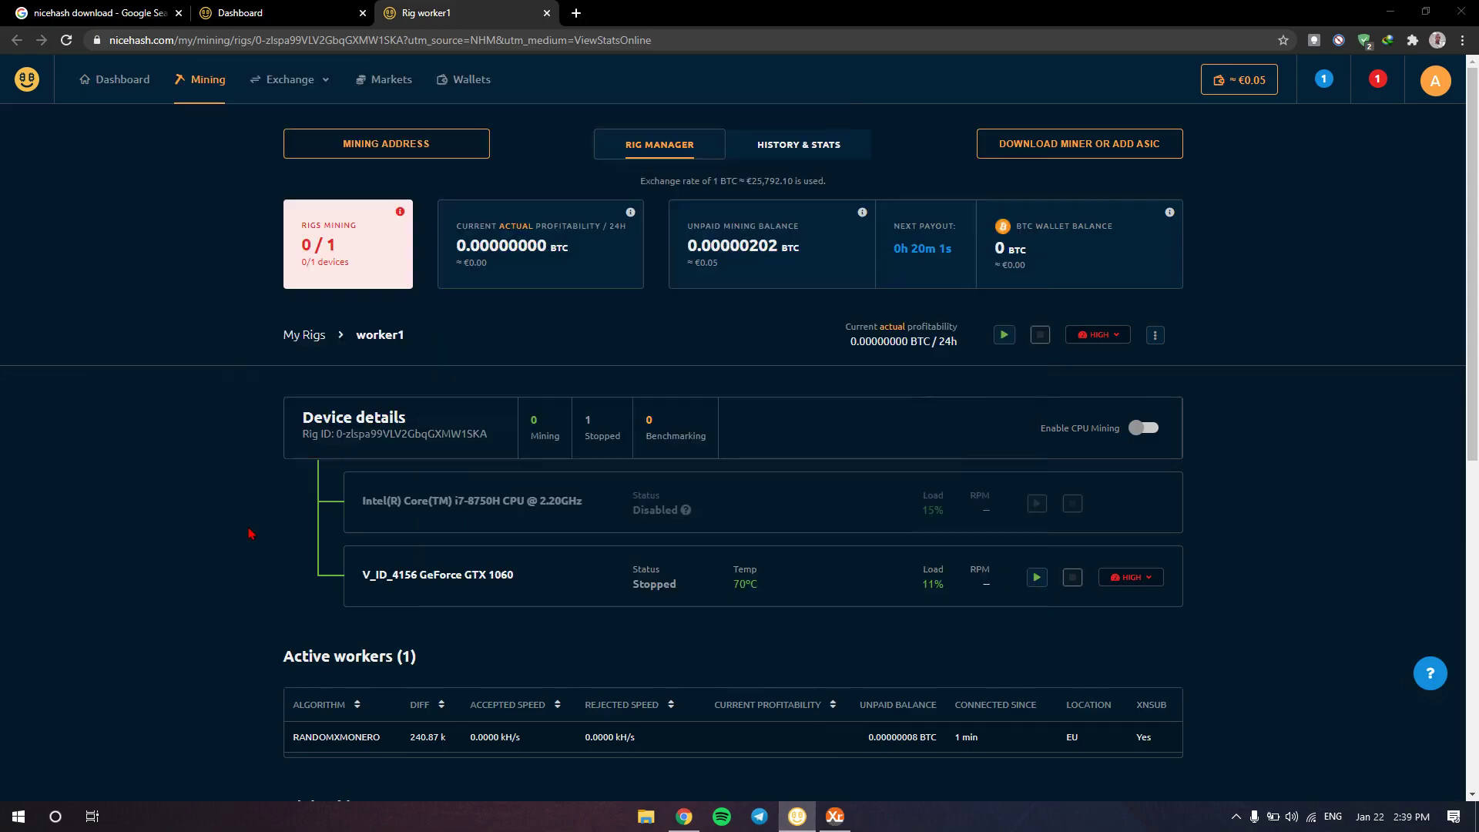
pyautogui.click(834, 817)
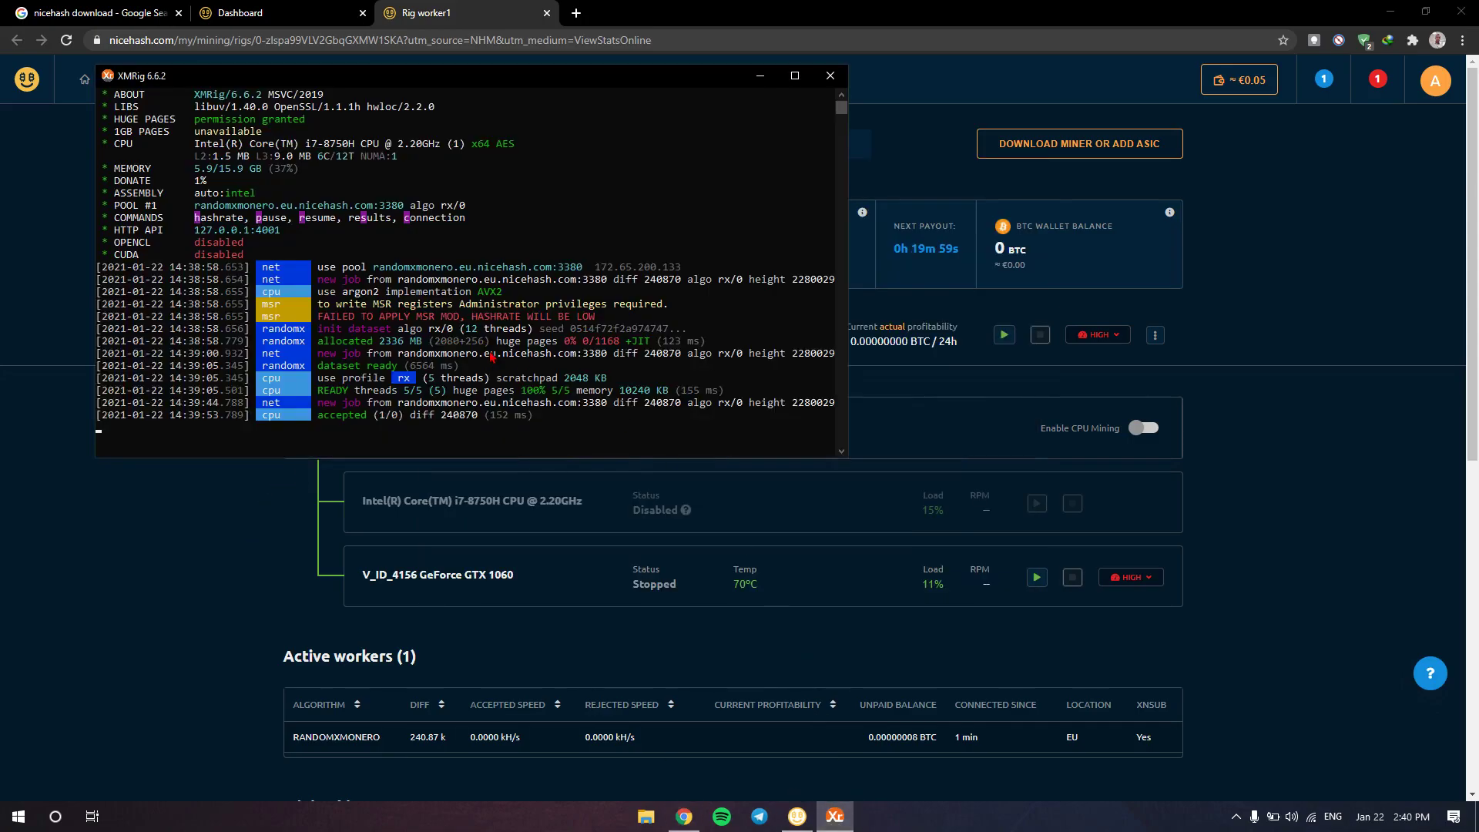
pyautogui.click(198, 627)
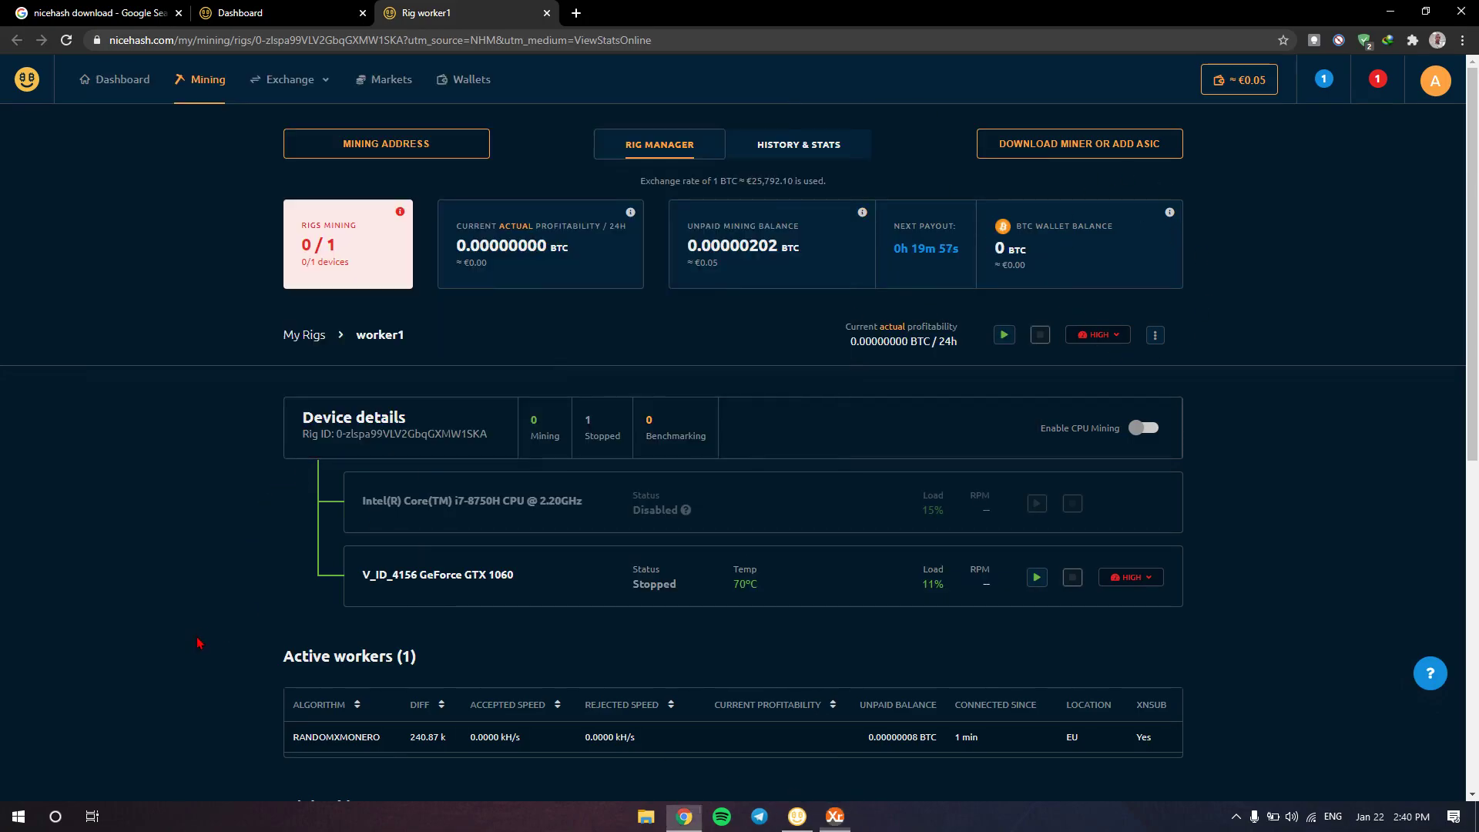
pyautogui.scroll(-2, 871, 571)
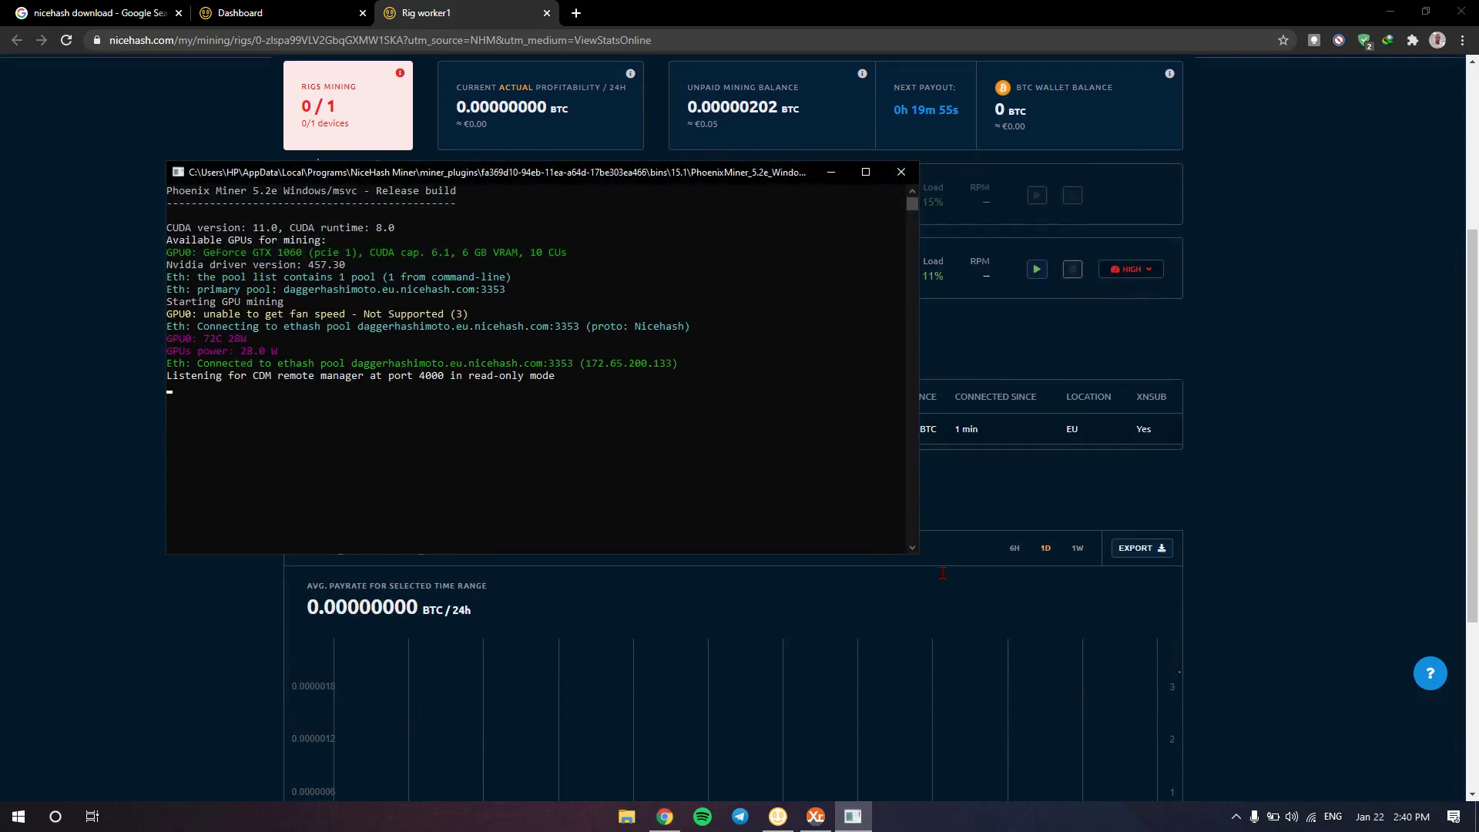
# Step: Move the XMRig console beside the Phoenix Miner console to check both, and minimize the two windows
pyautogui.click(853, 816)
pyautogui.click(853, 817)
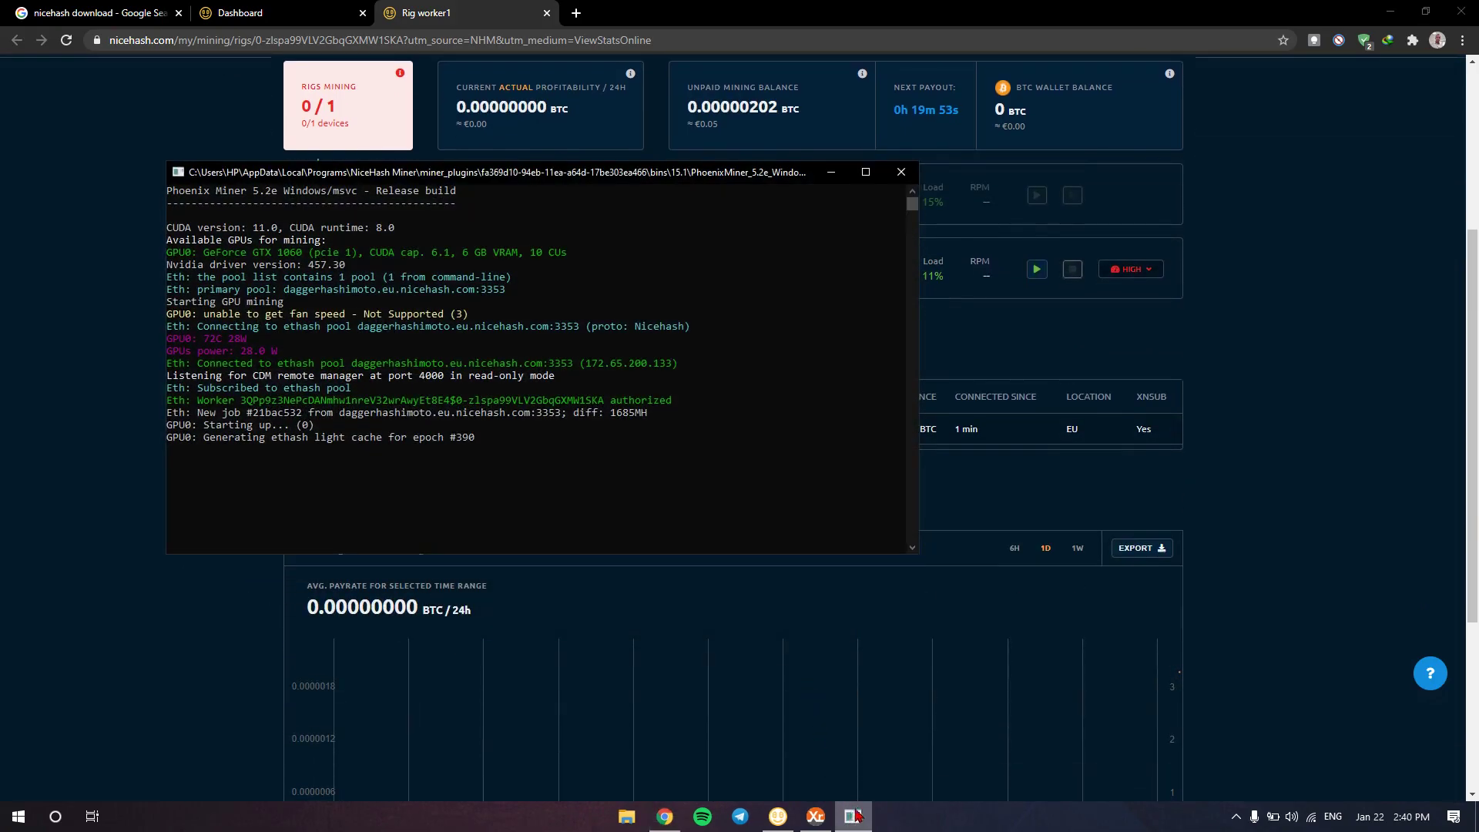
pyautogui.click(815, 817)
pyautogui.moveTo(598, 74); pyautogui.dragTo(1118, 234)
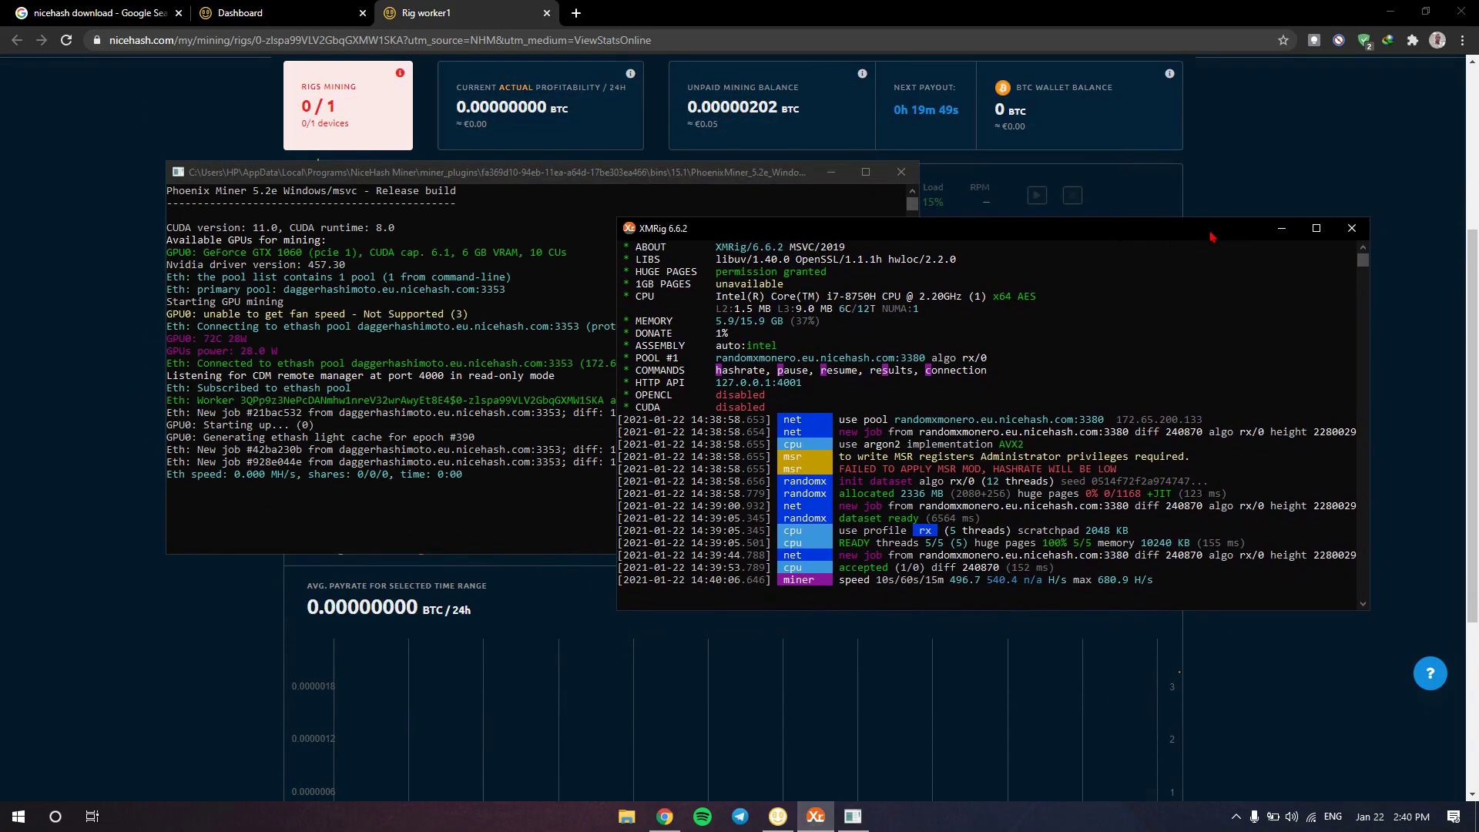
pyautogui.click(1264, 232)
pyautogui.click(831, 172)
# Step: Reload the worker1 rig page and check the status of the CPU, the GPU and the active workers
pyautogui.scroll(1, 460, 124)
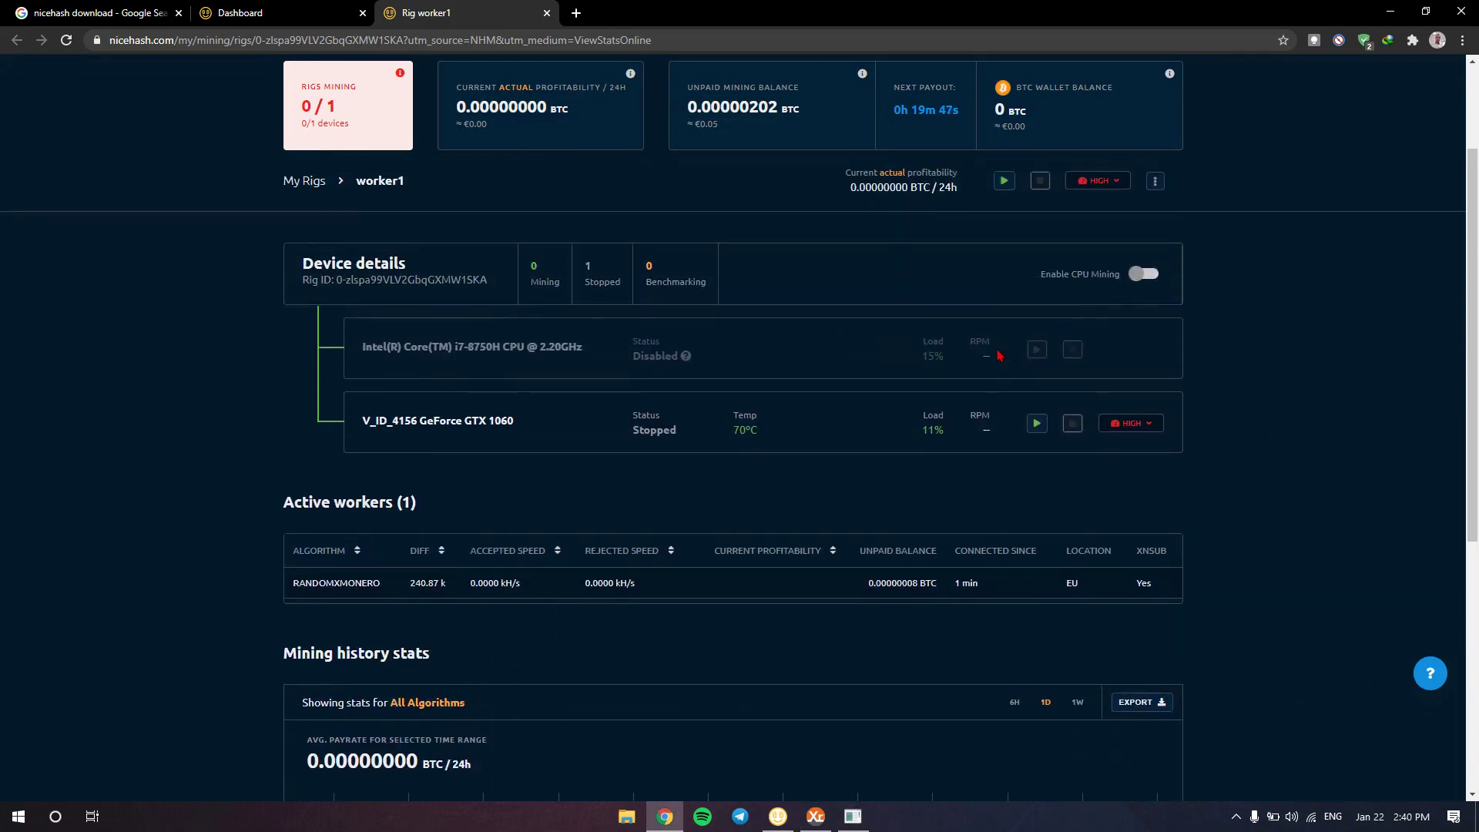
pyautogui.click(66, 40)
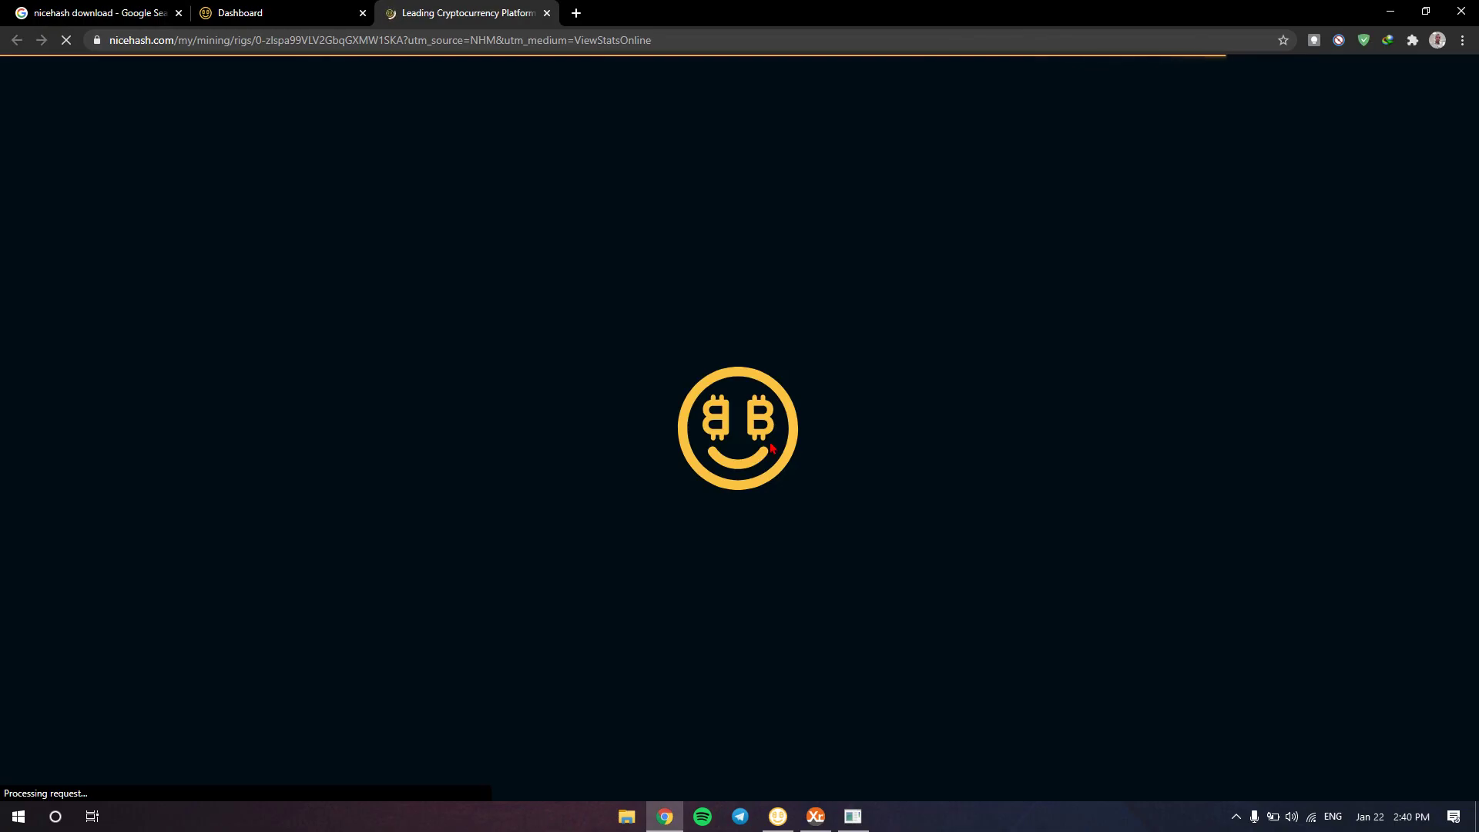
pyautogui.scroll(-2, 657, 359)
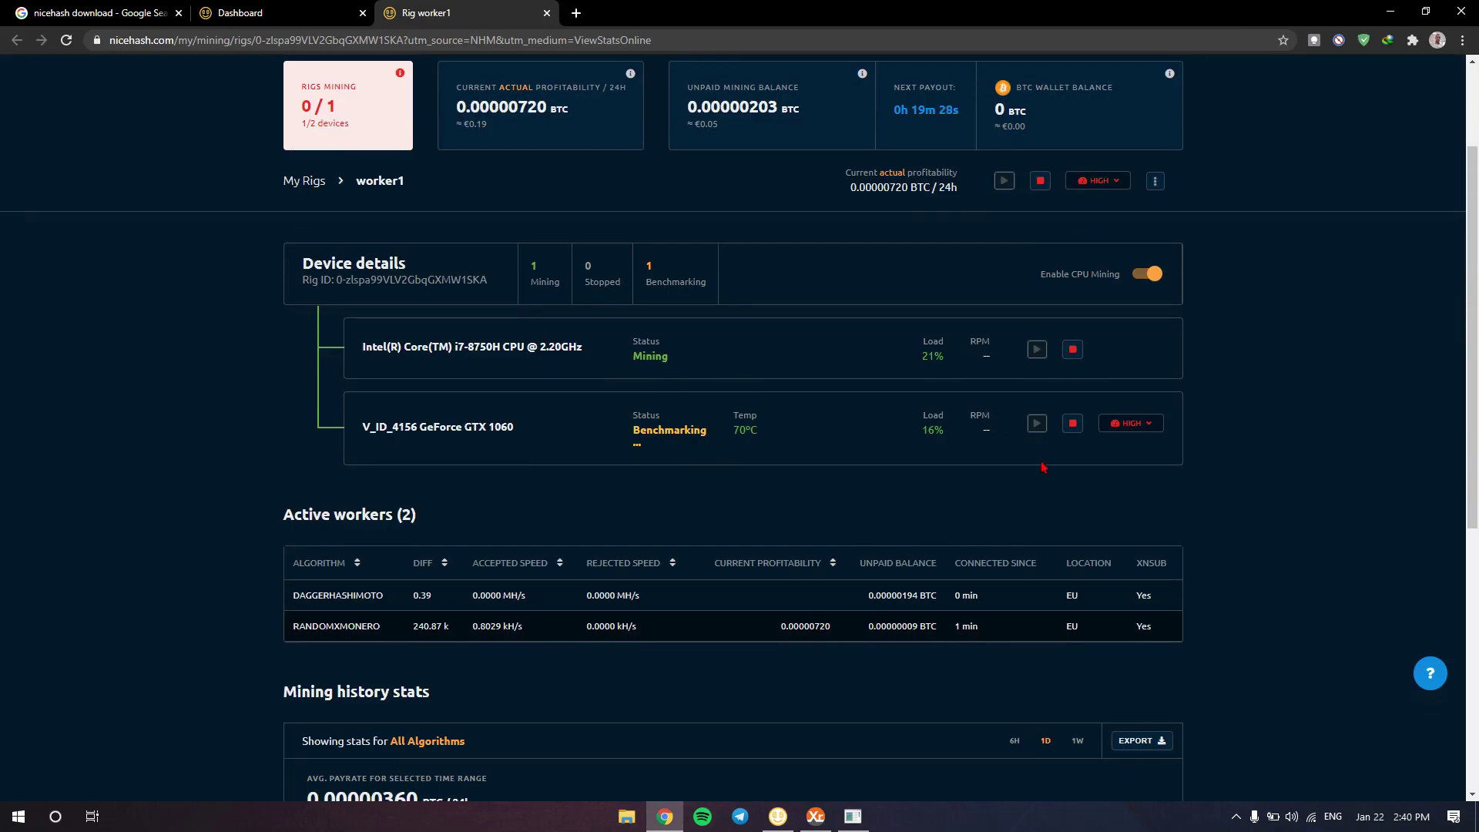
# Step: View the power mode options for the GeForce GTX 1060 without changing them, and review the rig's mining history and profitability
pyautogui.click(1144, 429)
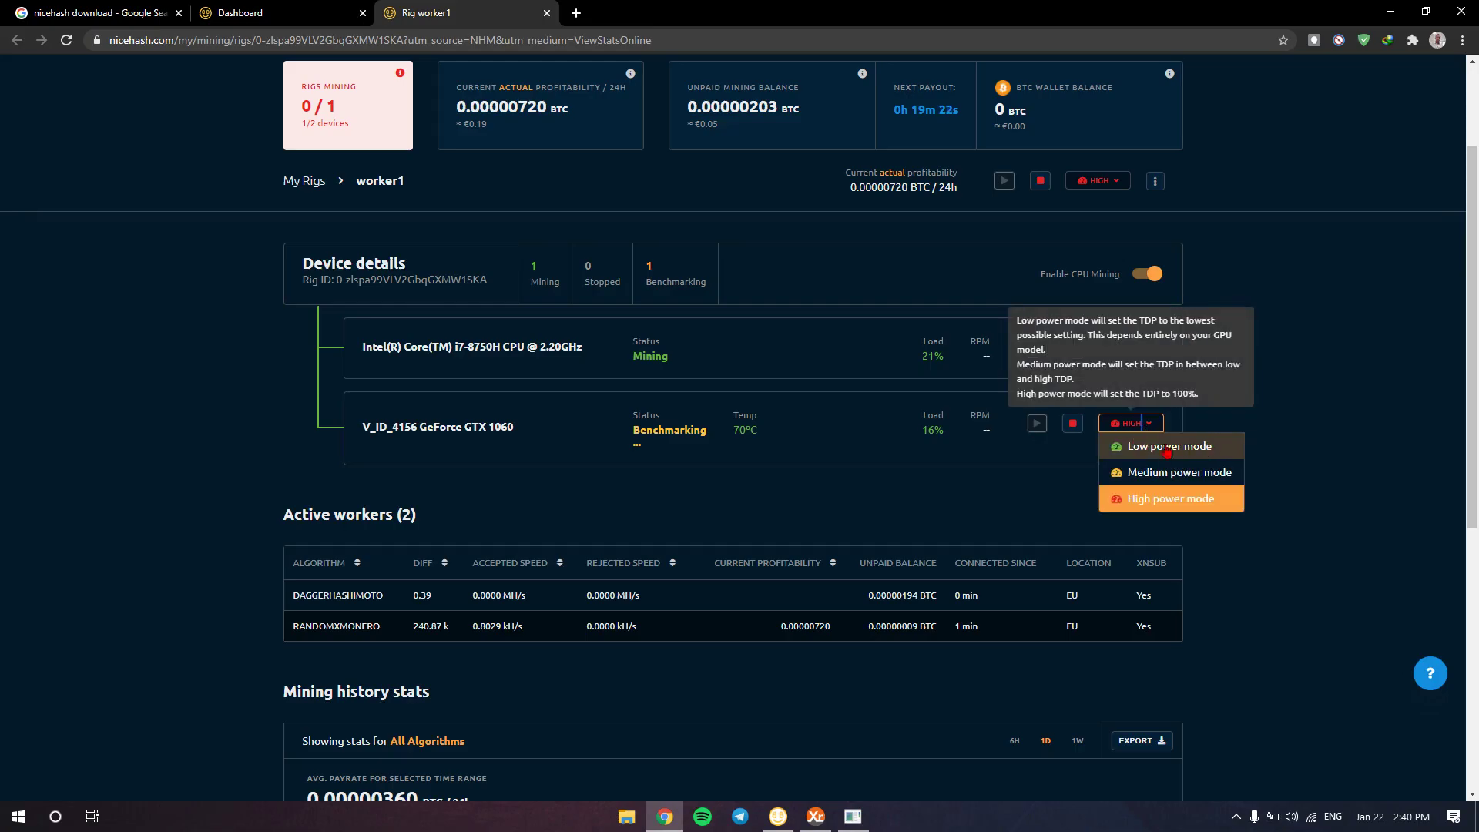
pyautogui.click(1140, 429)
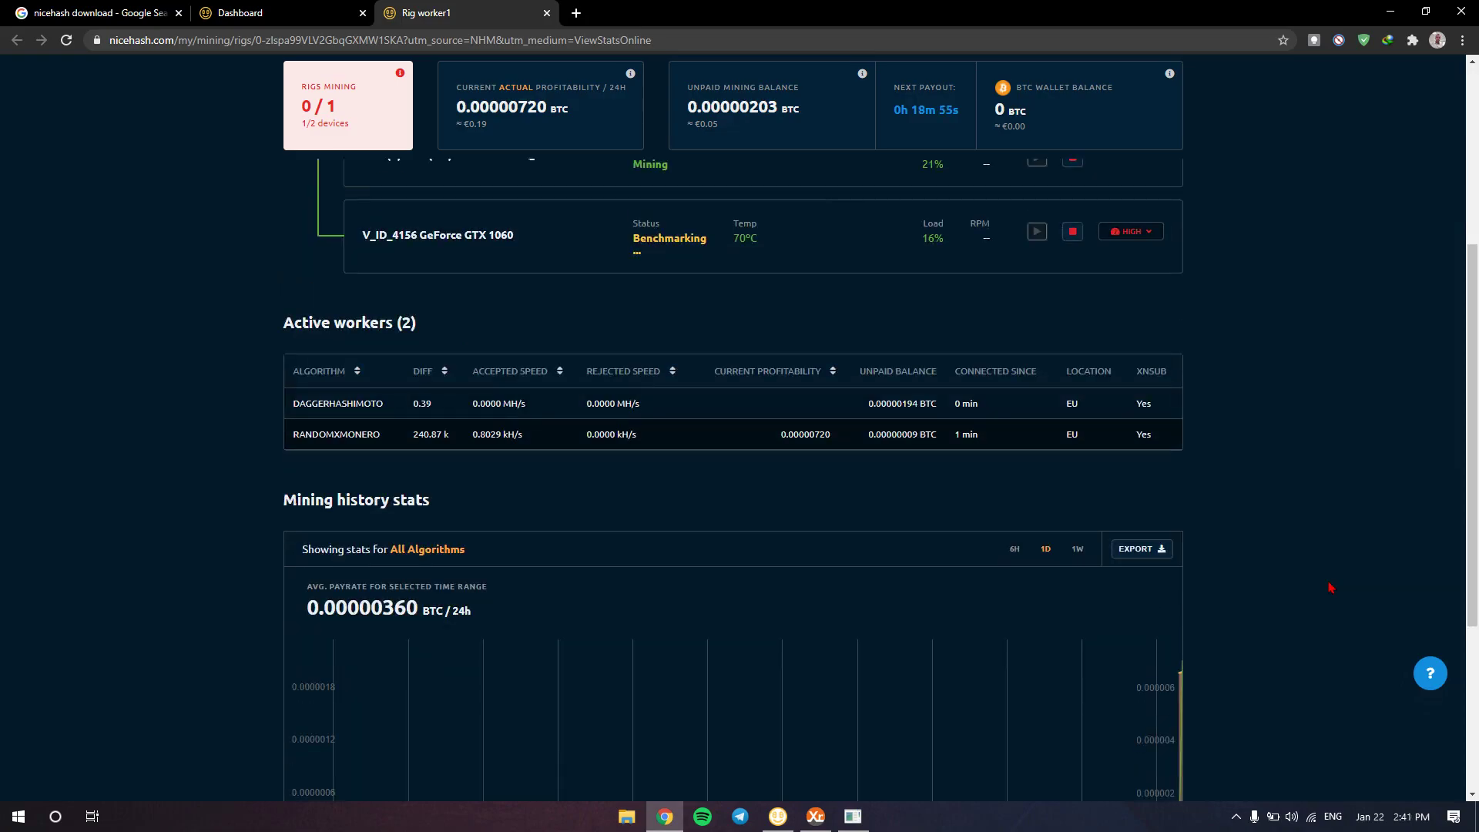
pyautogui.scroll(5, 1332, 587)
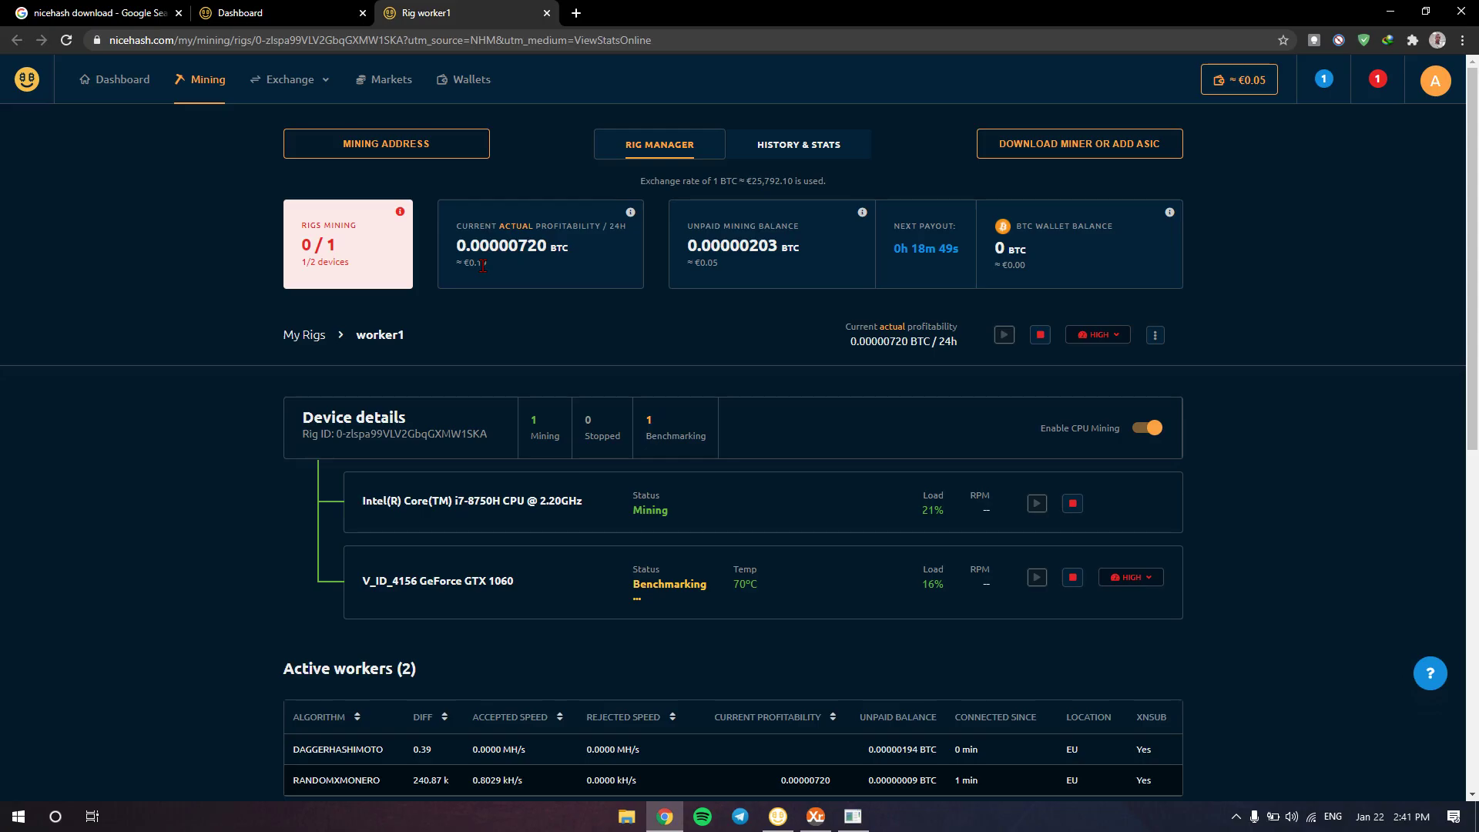
# Step: Open the Wallets page to view the balances and available currencies, and go to the Markets page
pyautogui.click(463, 79)
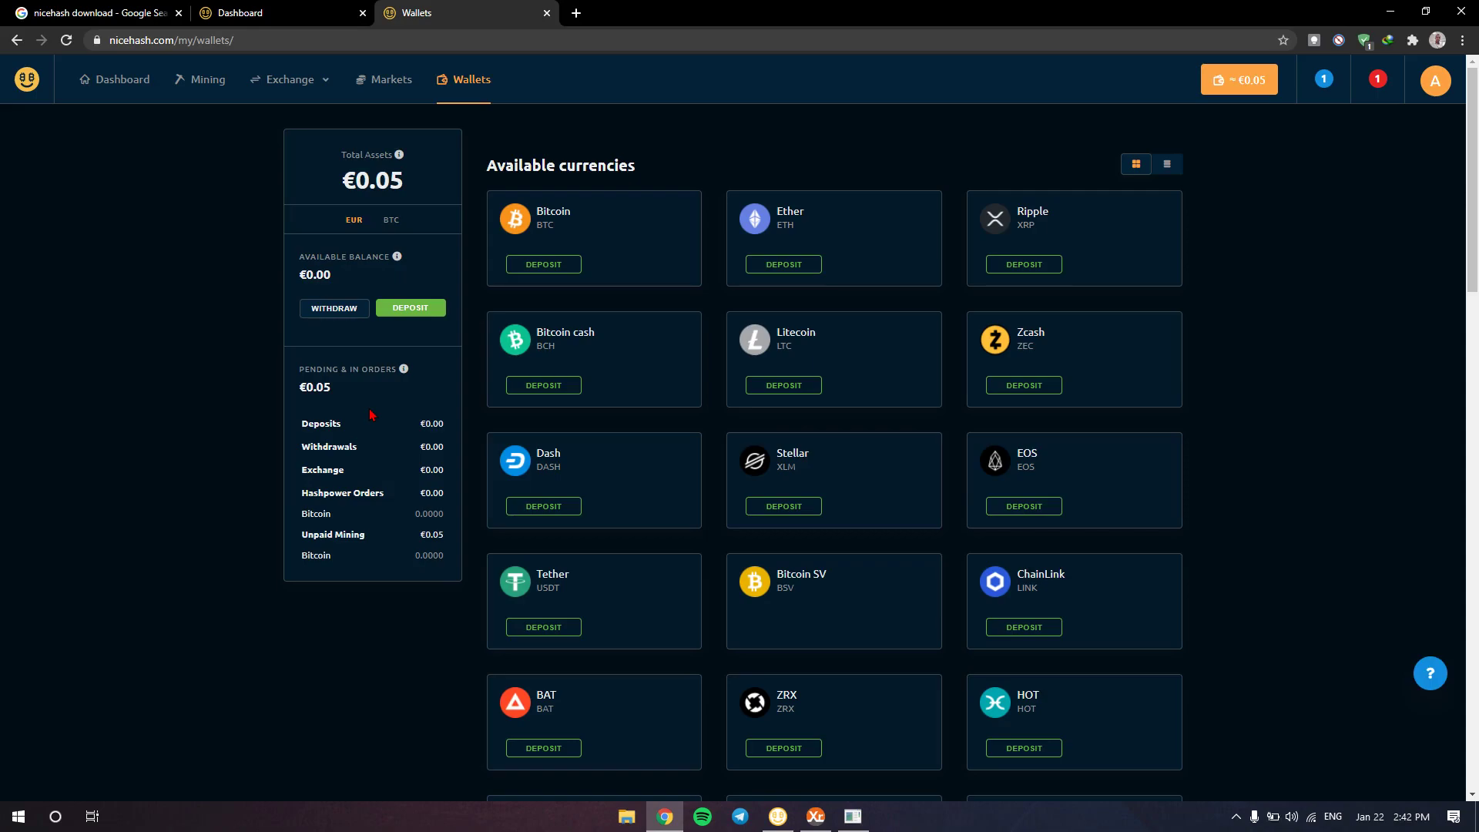
pyautogui.click(389, 86)
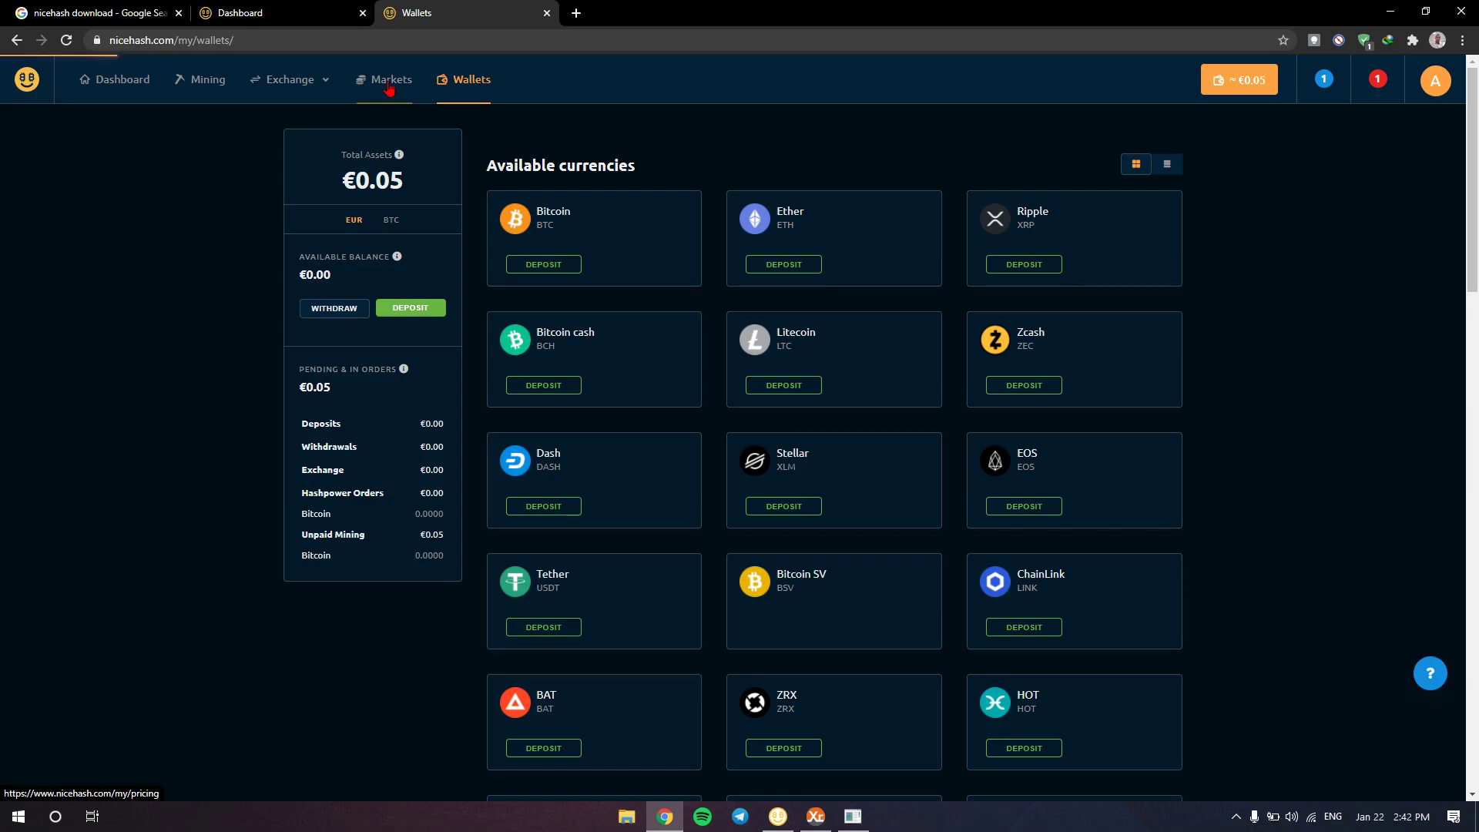